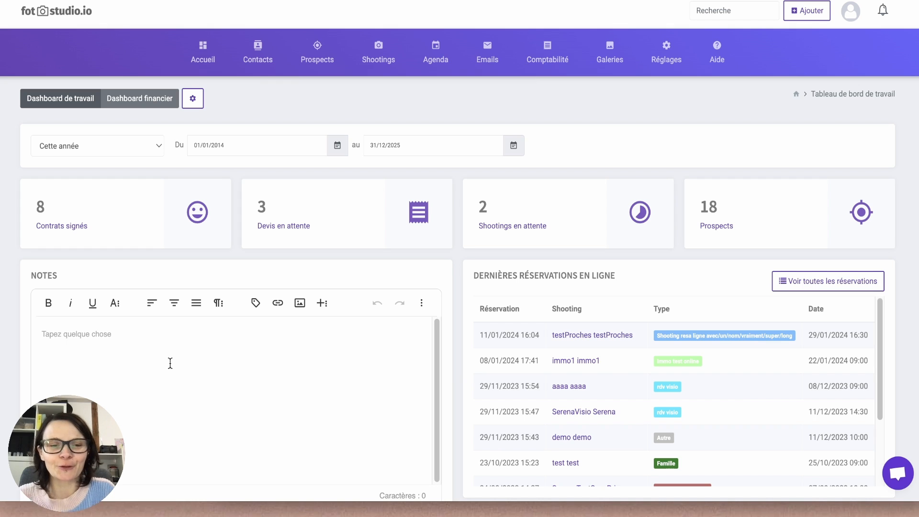
Step: Duplicate the Famille shooting type in the shooting types settings
{"action": "mouse_move", "coordinate": [666, 59]}
{"action": "mouse_move", "coordinate": [676, 116]}
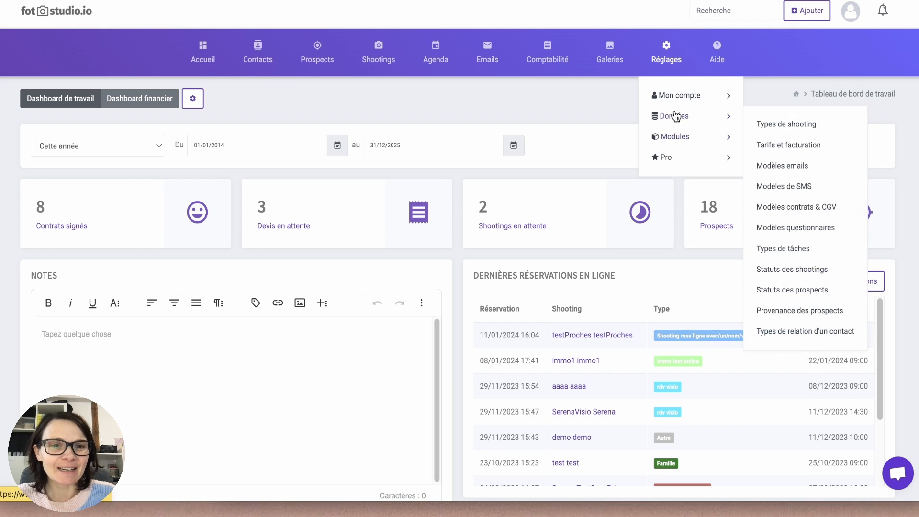
{"action": "left_click", "coordinate": [807, 110]}
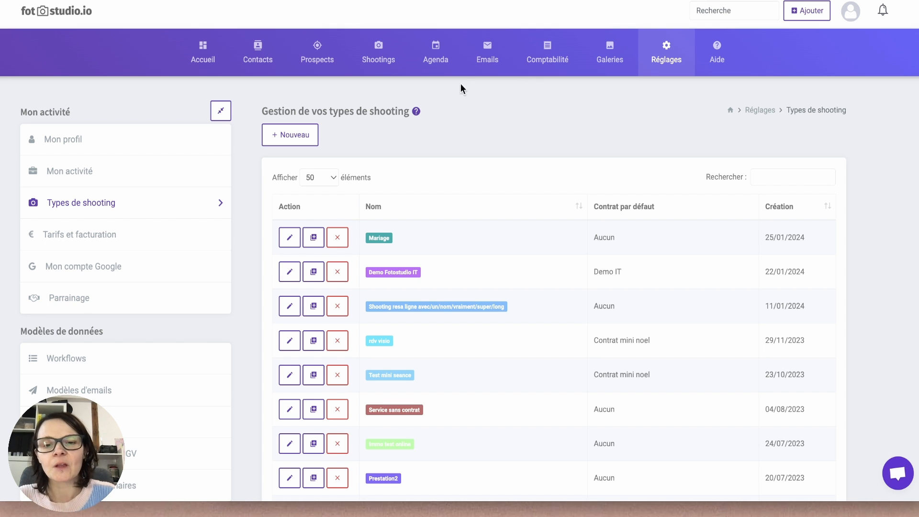
{"action": "scroll", "coordinate": [389, 291], "scroll_direction": "down", "scroll_amount": 10}
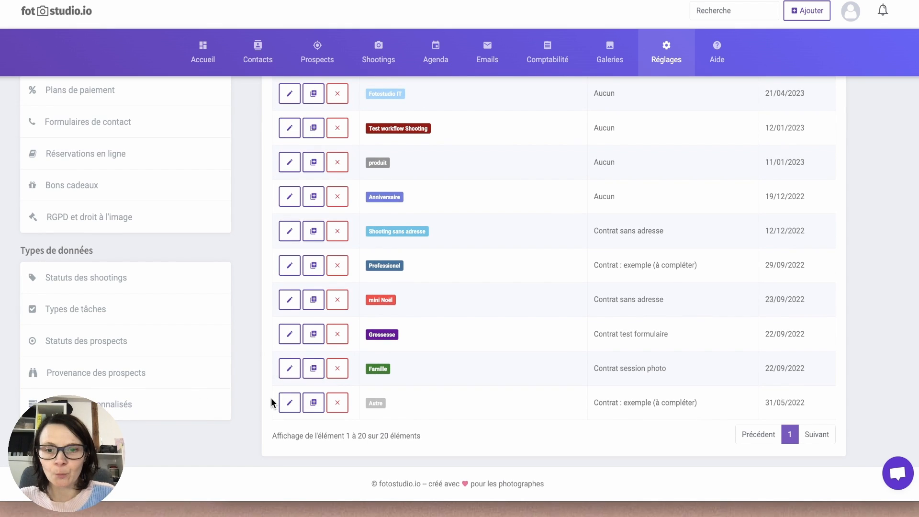
{"action": "left_click", "coordinate": [314, 369]}
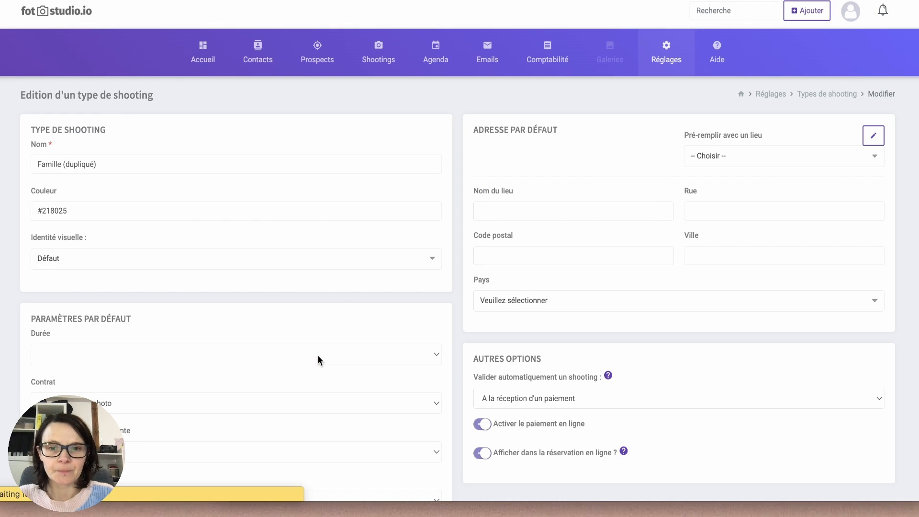
Step: Rename the duplicated shooting type as "Réservation séance famille"
{"action": "triple_click", "coordinate": [108, 165]}
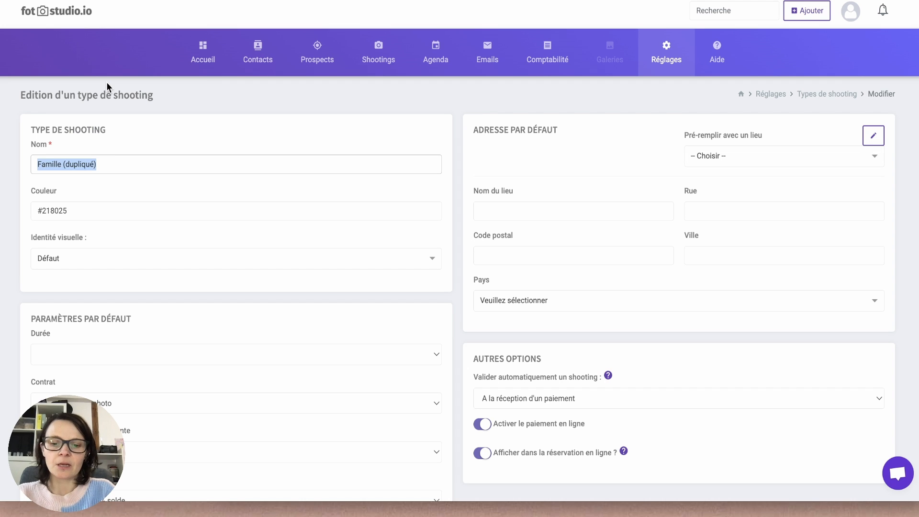
{"action": "type", "text": "Reservation"}
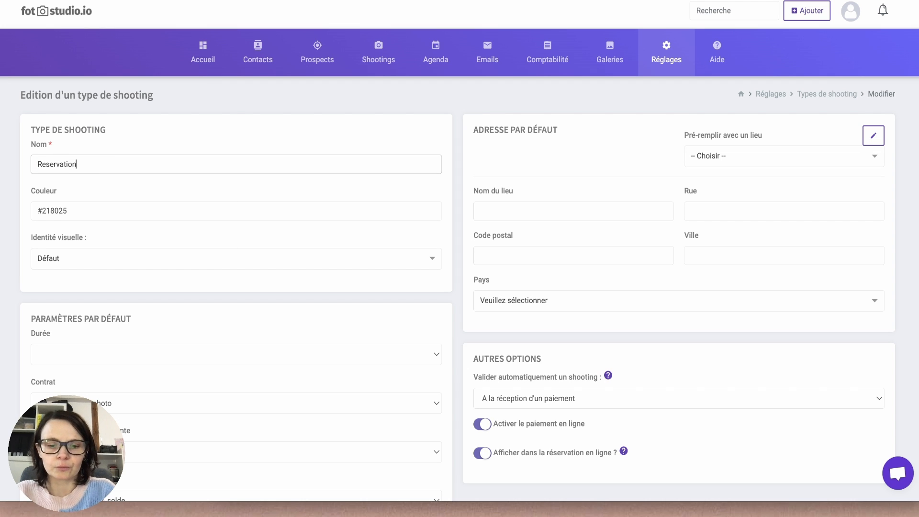
{"action": "type", "text": " sea"}
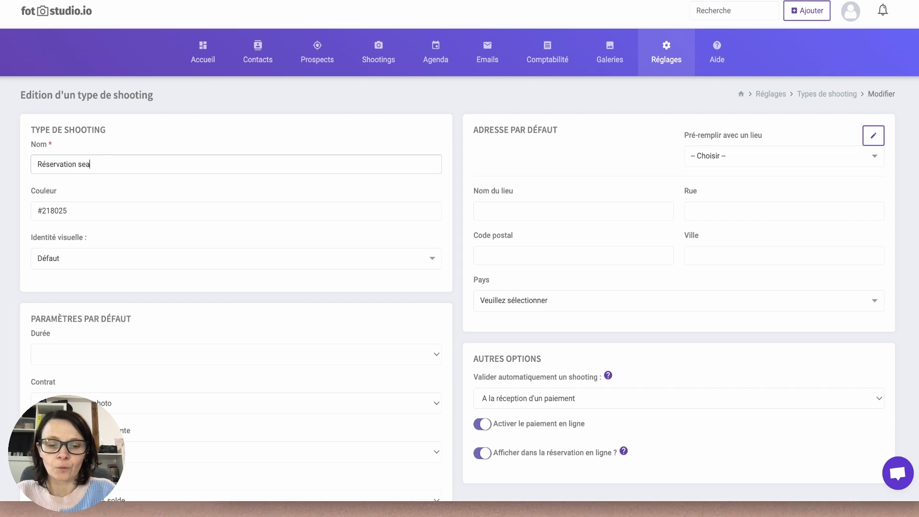
{"action": "key", "text": "BackSpace"}
{"action": "key", "text": "BackSpace"}
{"action": "type", "text": "éance famille"}
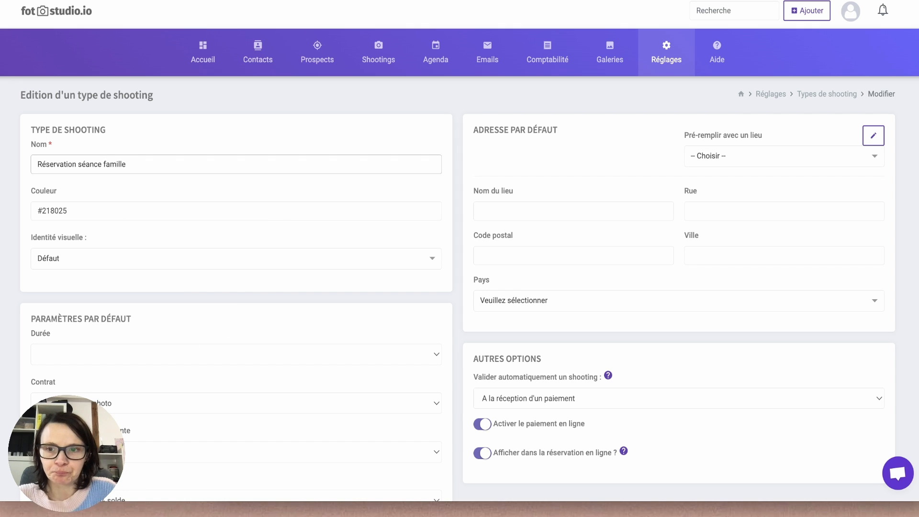
Step: Review the default address, default parameters and other options of the duplicated shooting type, and save it
{"action": "scroll", "coordinate": [82, 303], "scroll_direction": "down", "scroll_amount": 1}
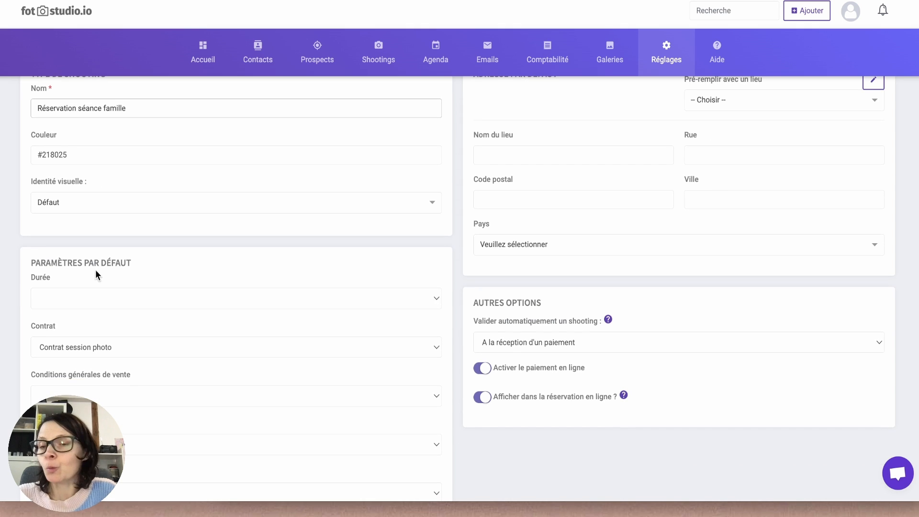
{"action": "scroll", "coordinate": [117, 326], "scroll_direction": "down", "scroll_amount": 1}
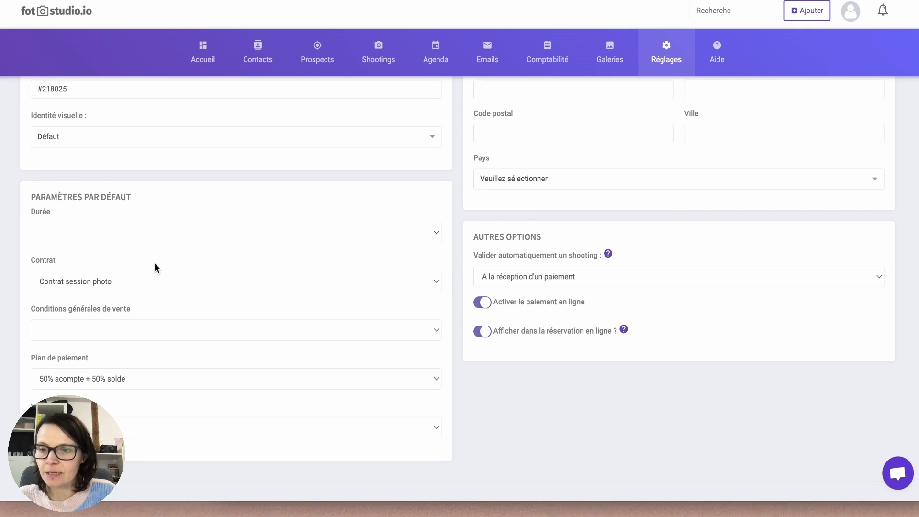
{"action": "scroll", "coordinate": [110, 383], "scroll_direction": "down", "scroll_amount": 1}
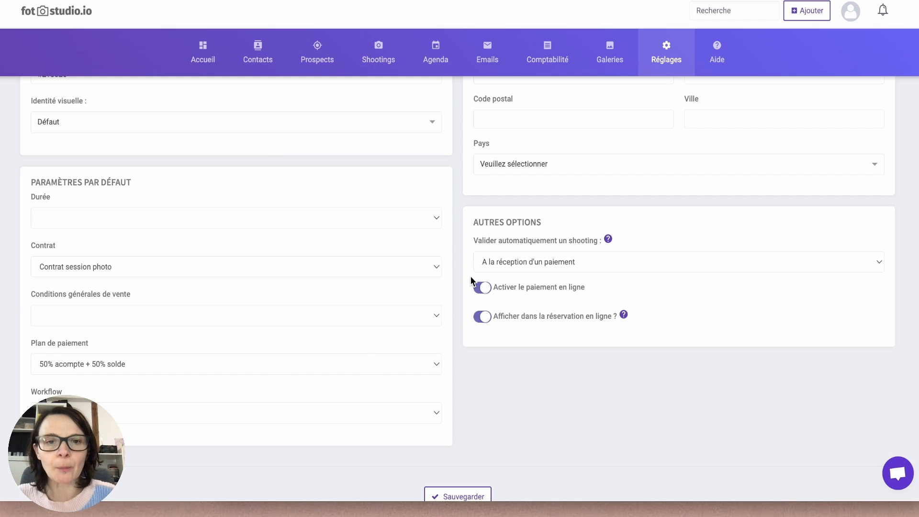
{"action": "scroll", "coordinate": [469, 277], "scroll_direction": "up", "scroll_amount": 5}
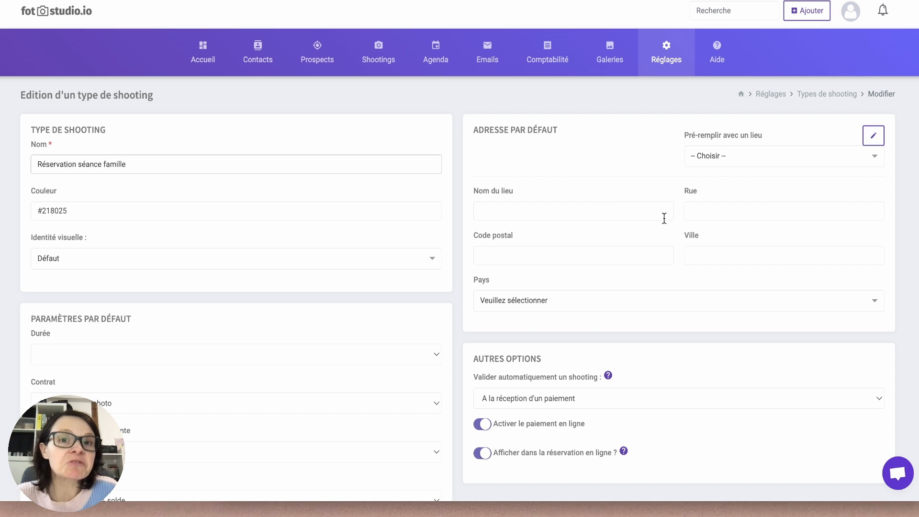
{"action": "scroll", "coordinate": [606, 183], "scroll_direction": "down", "scroll_amount": 1}
{"action": "scroll", "coordinate": [605, 183], "scroll_direction": "down", "scroll_amount": 1}
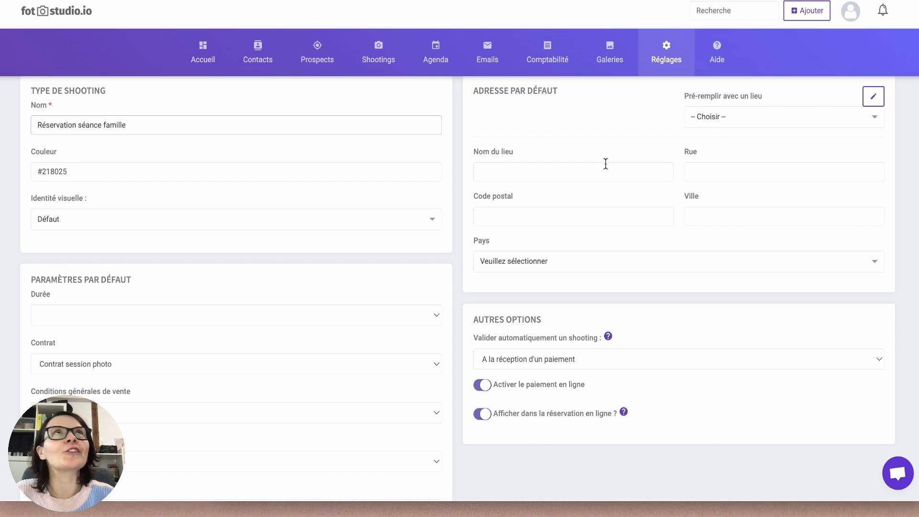
{"action": "scroll", "coordinate": [515, 302], "scroll_direction": "down", "scroll_amount": 7}
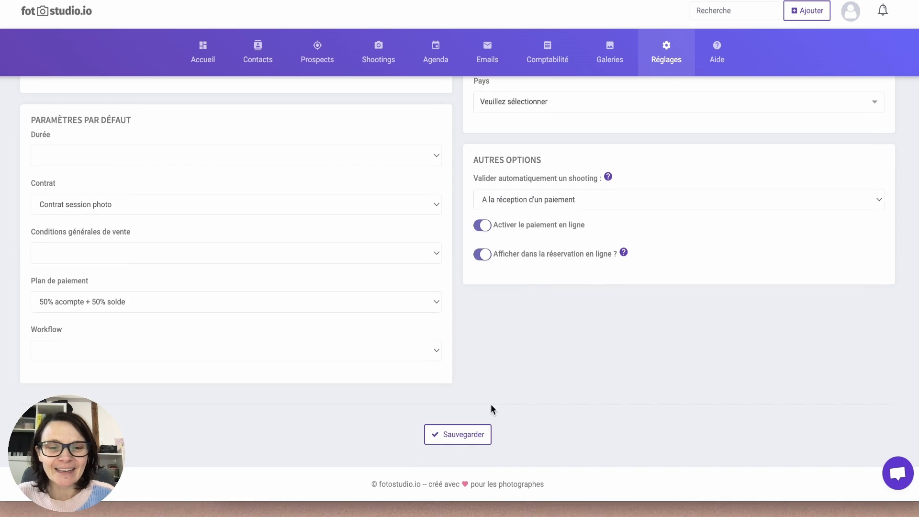
{"action": "left_click", "coordinate": [455, 435]}
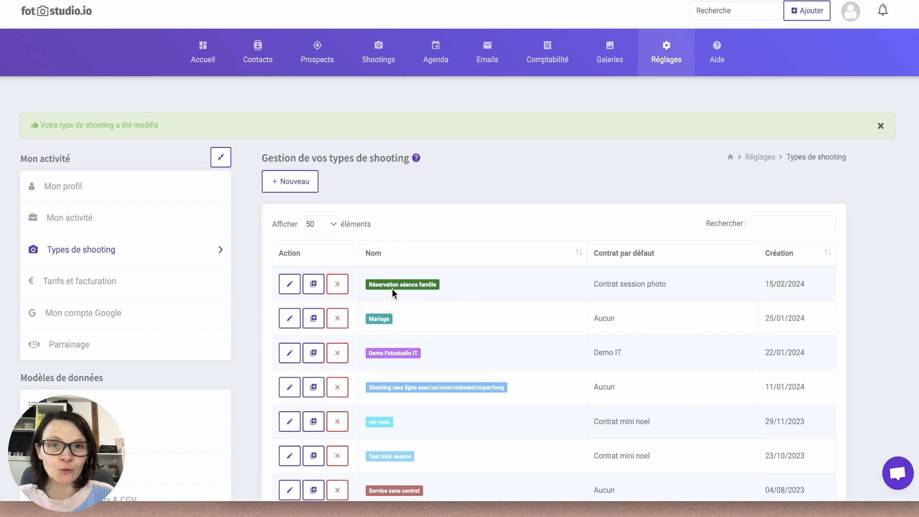
Step: Go to the pricing and invoicing settings and filter the price list by the Famille shooting type
{"action": "left_click", "coordinate": [666, 58]}
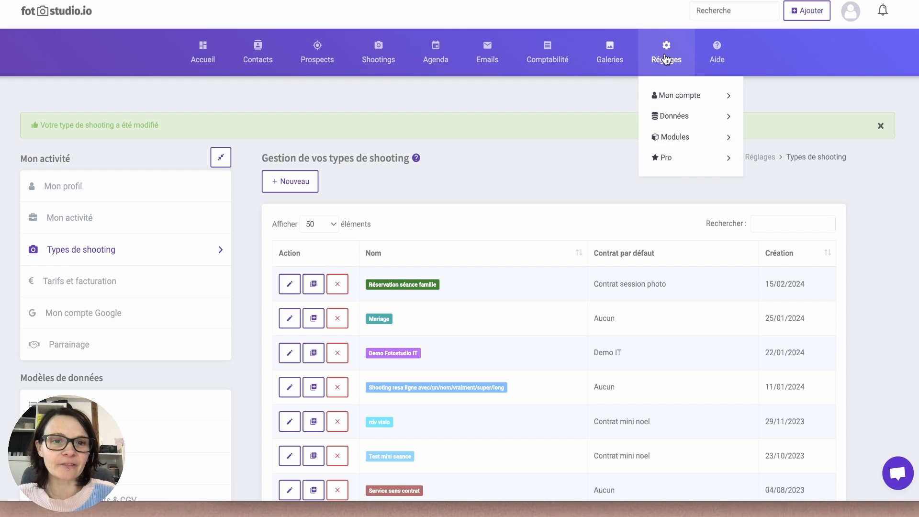
{"action": "mouse_move", "coordinate": [661, 143]}
{"action": "mouse_move", "coordinate": [670, 116]}
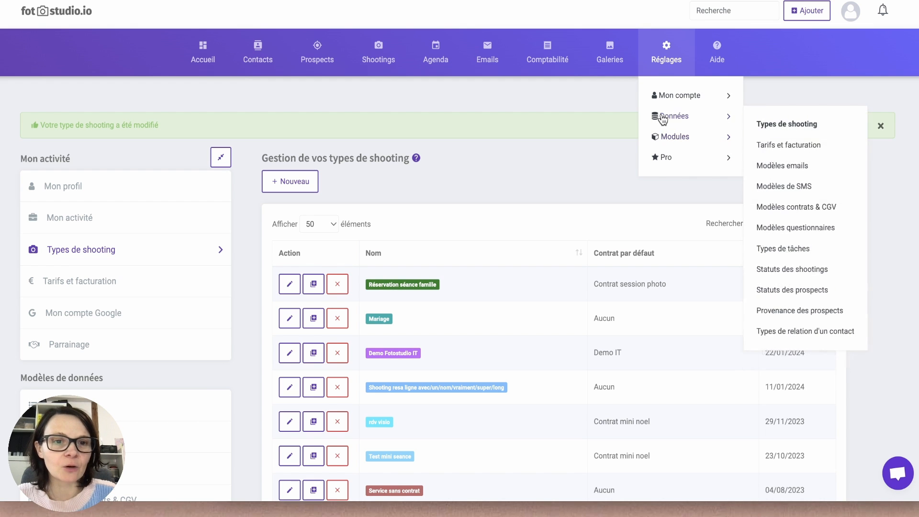
{"action": "left_click", "coordinate": [810, 146]}
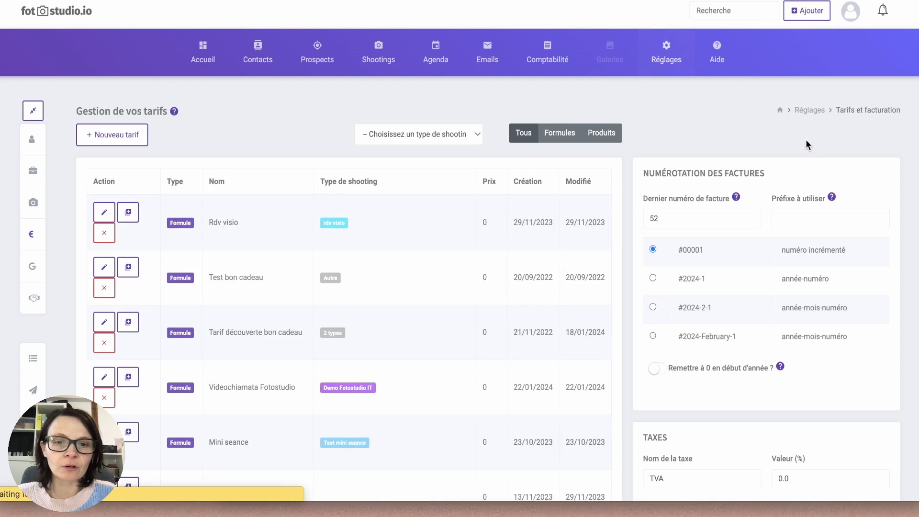
{"action": "left_click", "coordinate": [463, 135]}
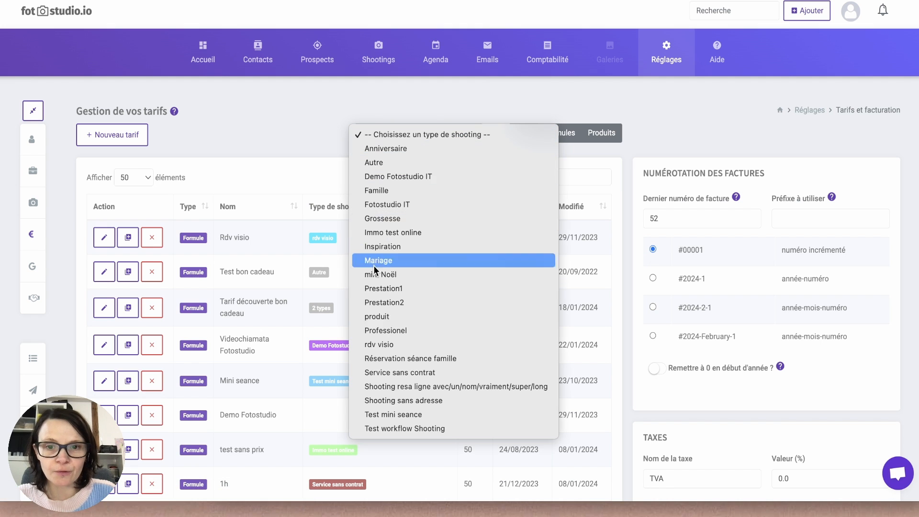
{"action": "left_click", "coordinate": [397, 192]}
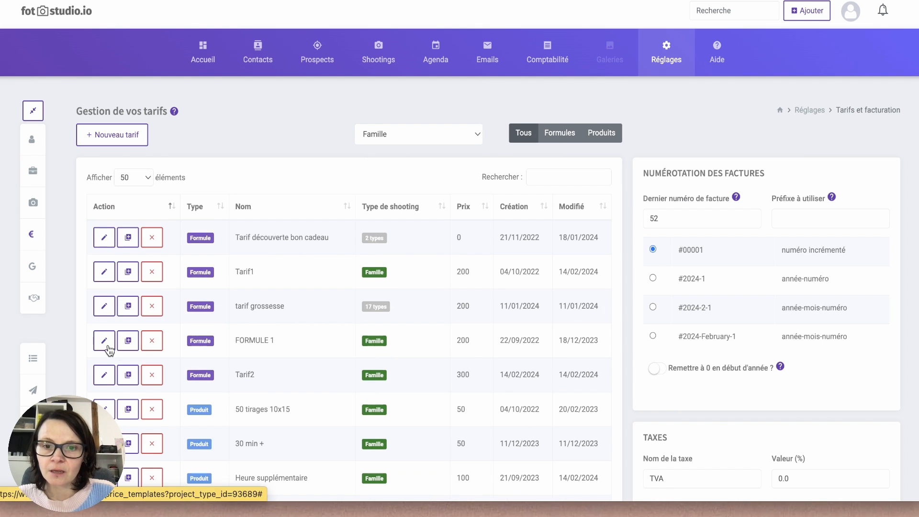
Step: Add "Réservation séance famille" to the selected shooting types of the Tarif1 package and save the price
{"action": "scroll", "coordinate": [197, 311], "scroll_direction": "down", "scroll_amount": 1}
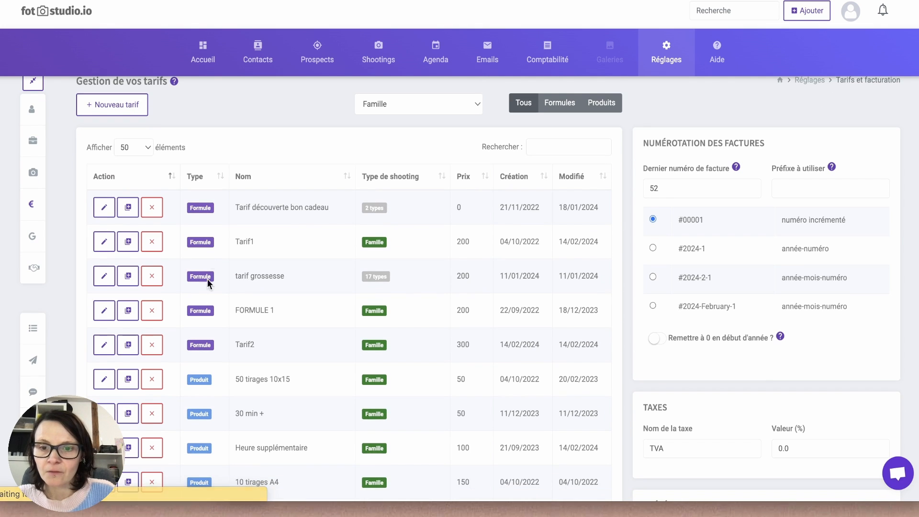
{"action": "left_click", "coordinate": [105, 242]}
{"action": "left_click", "coordinate": [393, 343]}
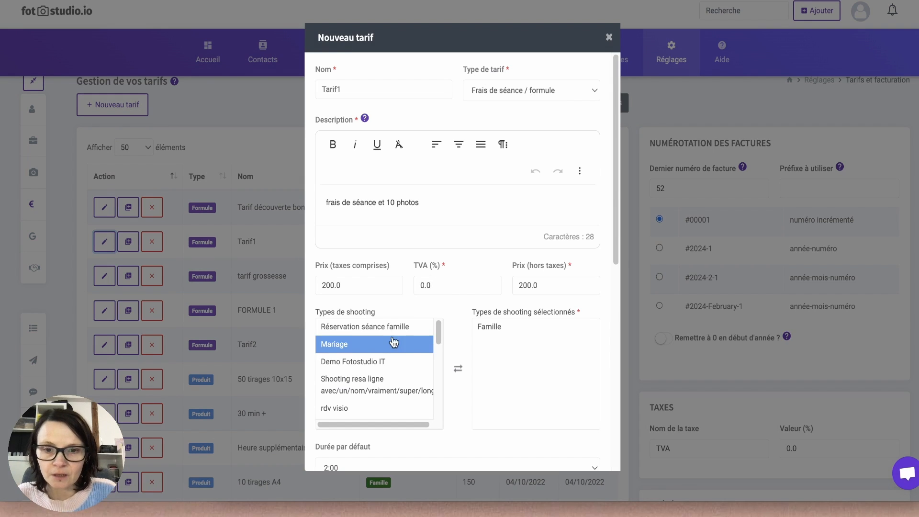
{"action": "left_click", "coordinate": [393, 329]}
{"action": "double_click", "coordinate": [393, 329]}
{"action": "left_click", "coordinate": [495, 330]}
{"action": "scroll", "coordinate": [495, 333], "scroll_direction": "down", "scroll_amount": 8}
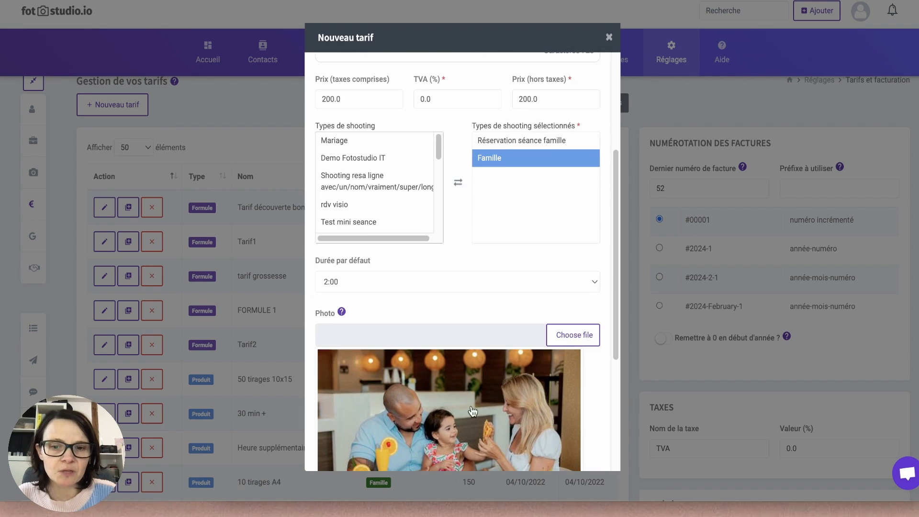
{"action": "left_click", "coordinate": [471, 437]}
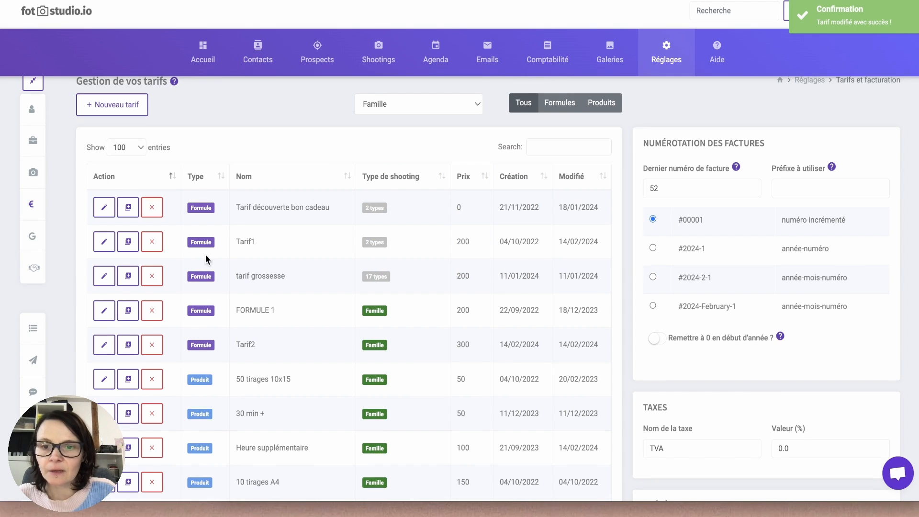
Step: Assign the Tarif2 package to the "Réservation séance famille" shooting type as well and save it
{"action": "scroll", "coordinate": [207, 372], "scroll_direction": "down", "scroll_amount": 1}
{"action": "left_click", "coordinate": [103, 323]}
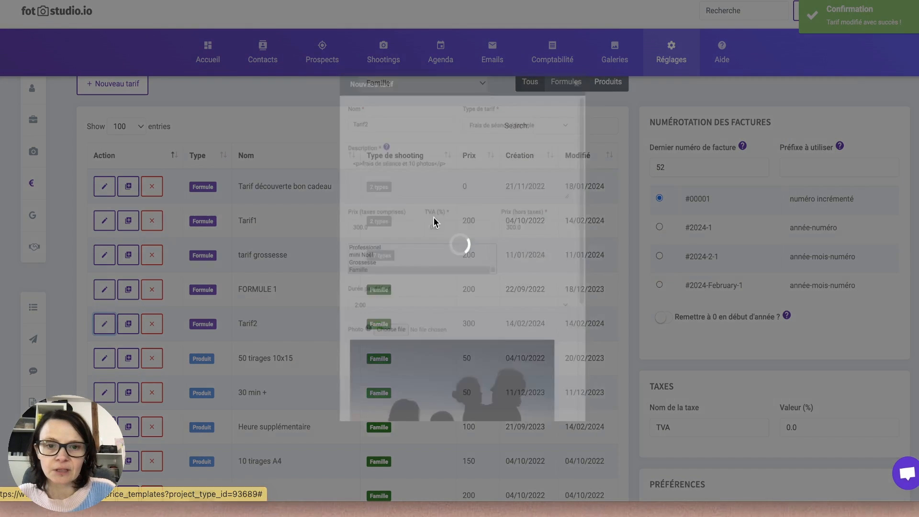
{"action": "left_click", "coordinate": [381, 344]}
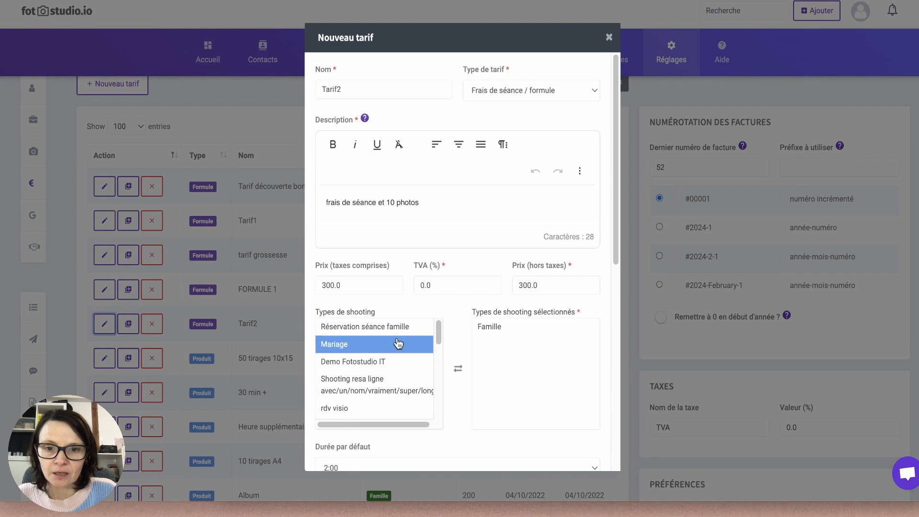
{"action": "left_click", "coordinate": [399, 329]}
{"action": "double_click", "coordinate": [399, 329]}
{"action": "scroll", "coordinate": [566, 293], "scroll_direction": "down", "scroll_amount": 8}
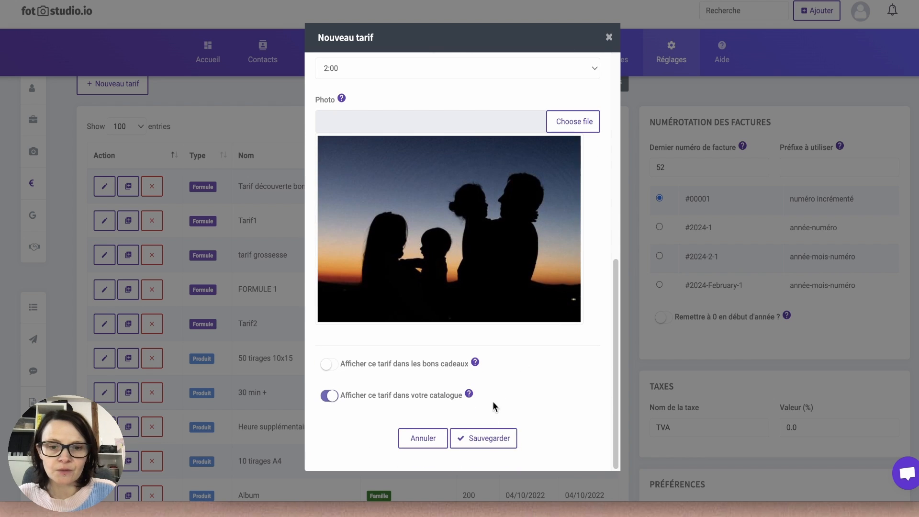
{"action": "left_click", "coordinate": [498, 436]}
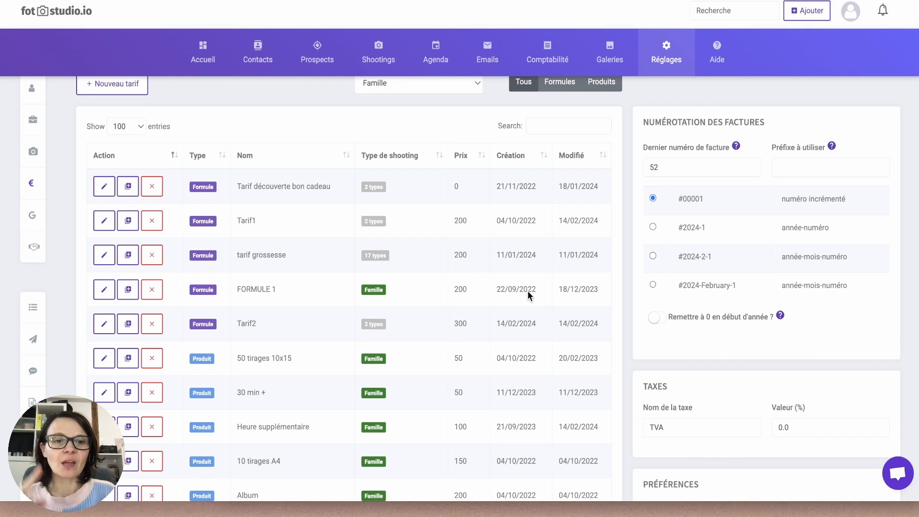
Step: Create a new workflow named "Workflow réservation catalogue" in the workflow management and save it
{"action": "left_click", "coordinate": [655, 46]}
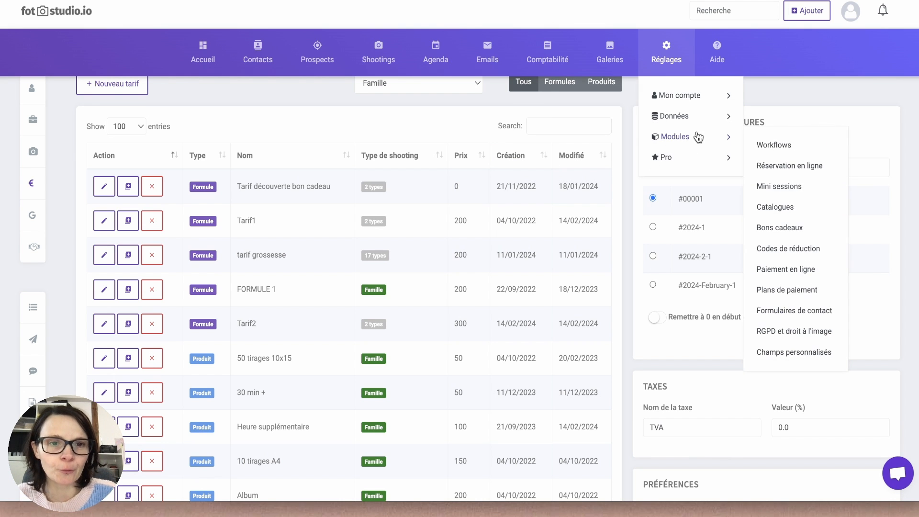
{"action": "left_click", "coordinate": [764, 146]}
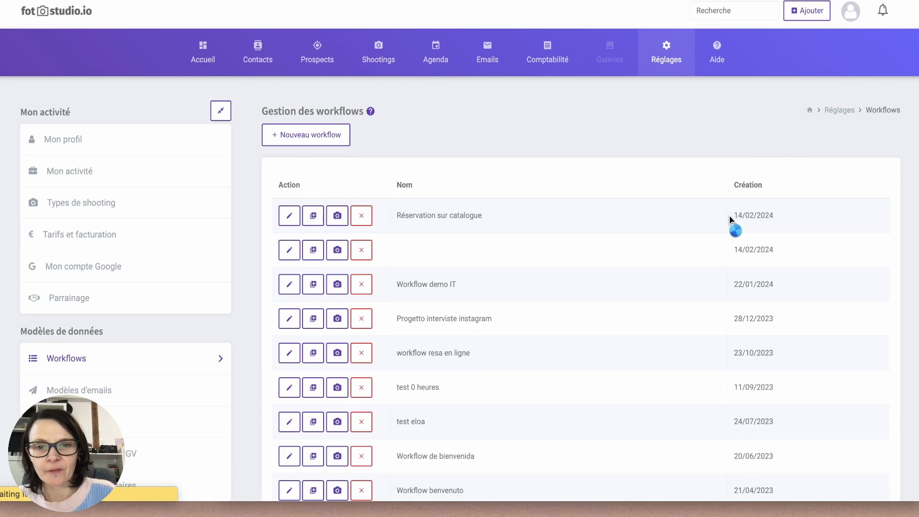
{"action": "left_click", "coordinate": [317, 139]}
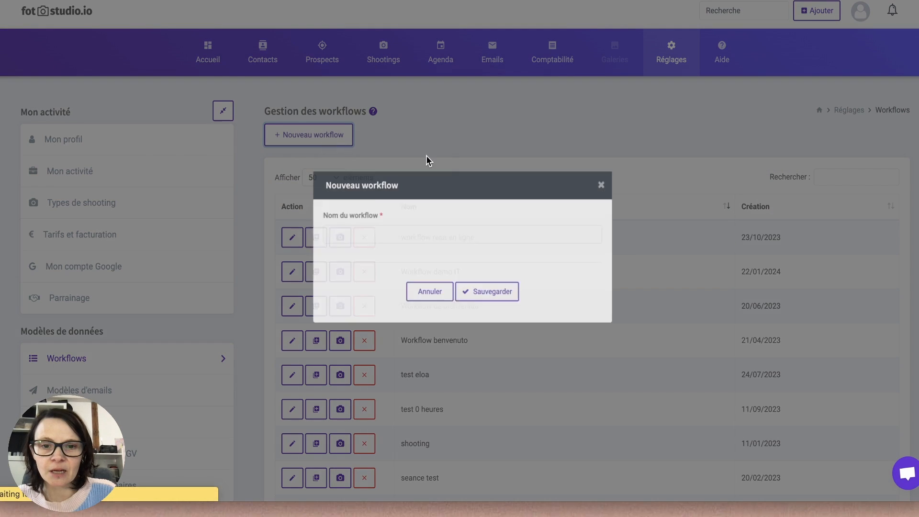
{"action": "left_click", "coordinate": [429, 235]}
{"action": "type", "text": "w"}
{"action": "key", "text": "BackSpace"}
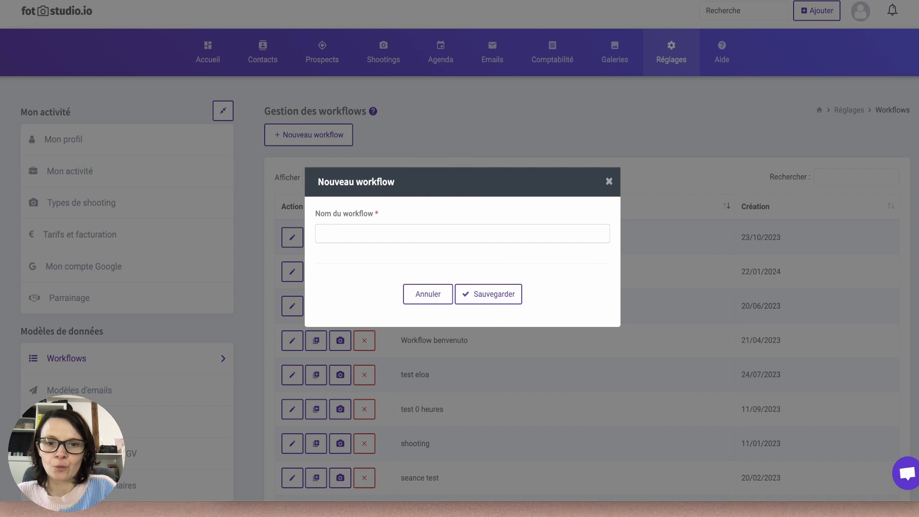
{"action": "type", "text": "Workflow reser"}
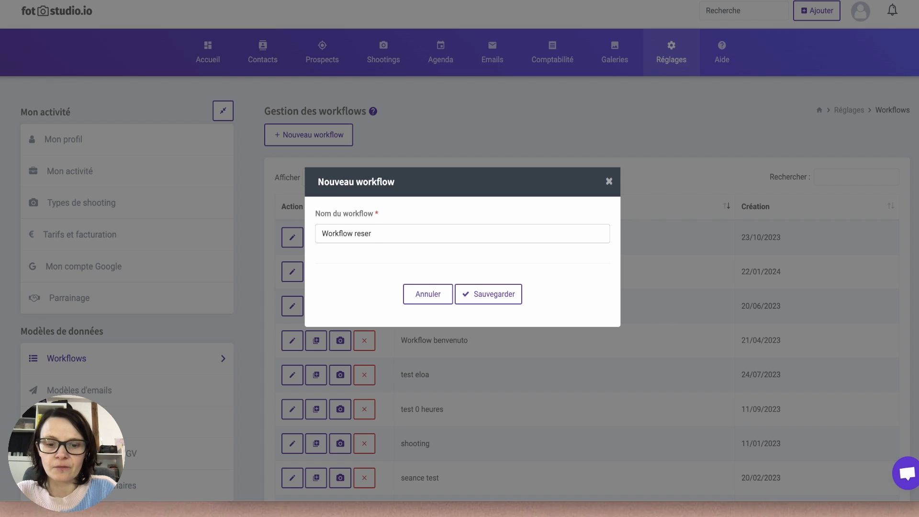
{"action": "type", "text": "vation"}
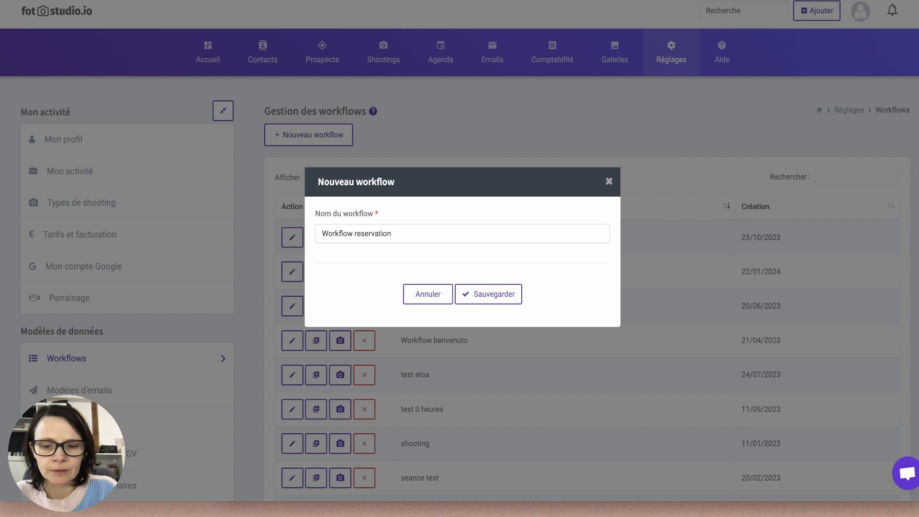
{"action": "type", "text": " catalogue"}
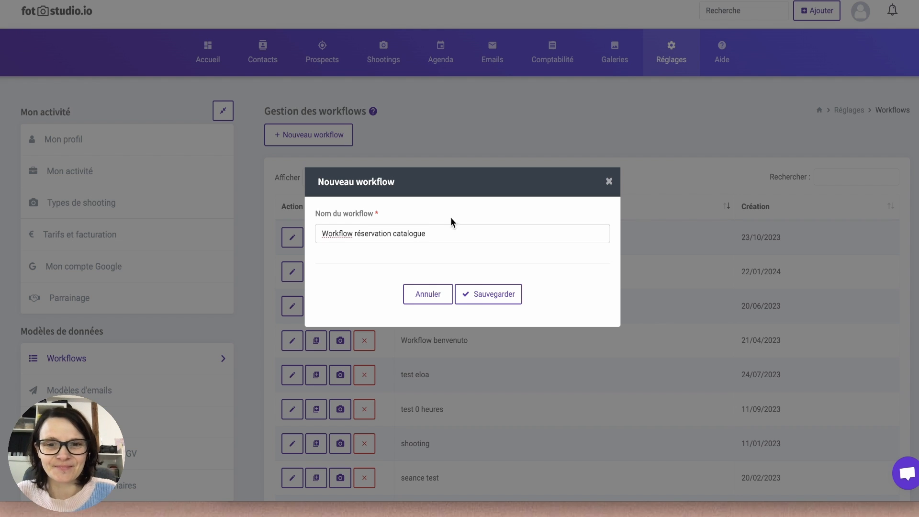
{"action": "left_click", "coordinate": [508, 295]}
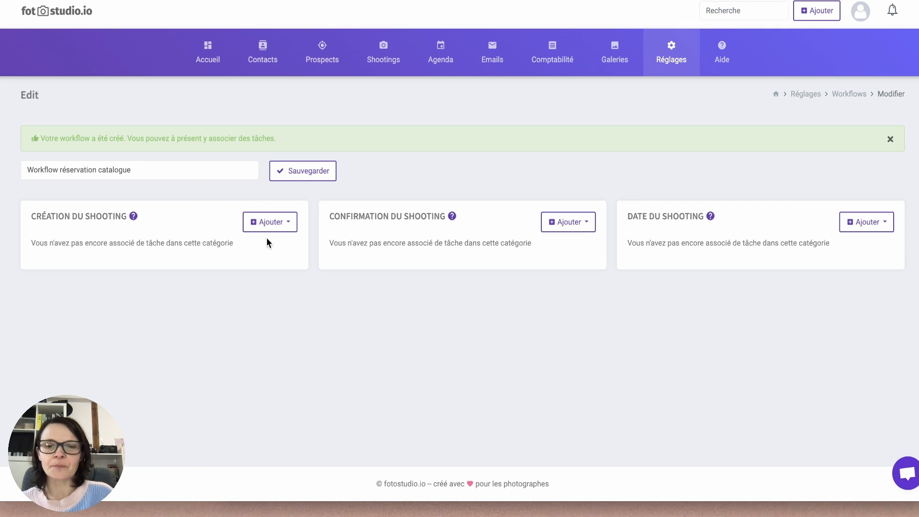
Step: Add an automatic email to the shooting creation stage with the action "Envoyer le contrat Contrat session photo"
{"action": "left_click", "coordinate": [268, 222]}
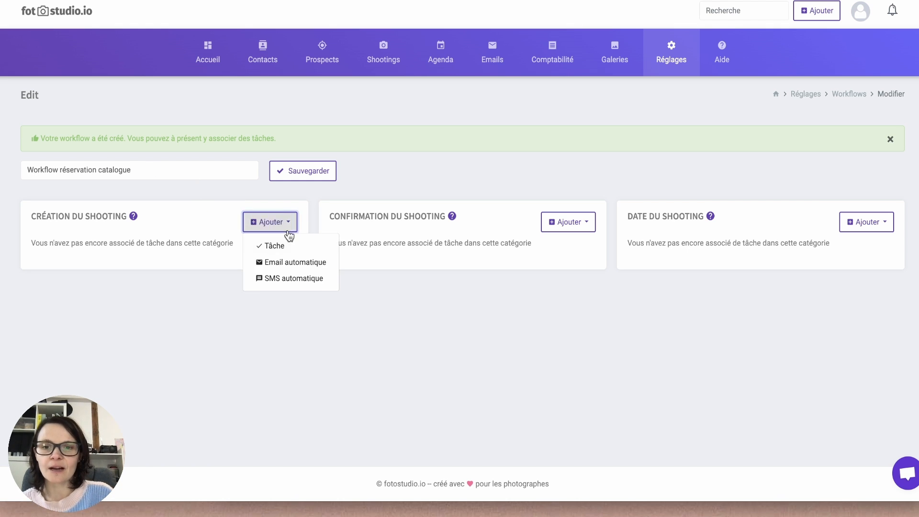
{"action": "left_click", "coordinate": [294, 266]}
{"action": "left_click", "coordinate": [465, 86]}
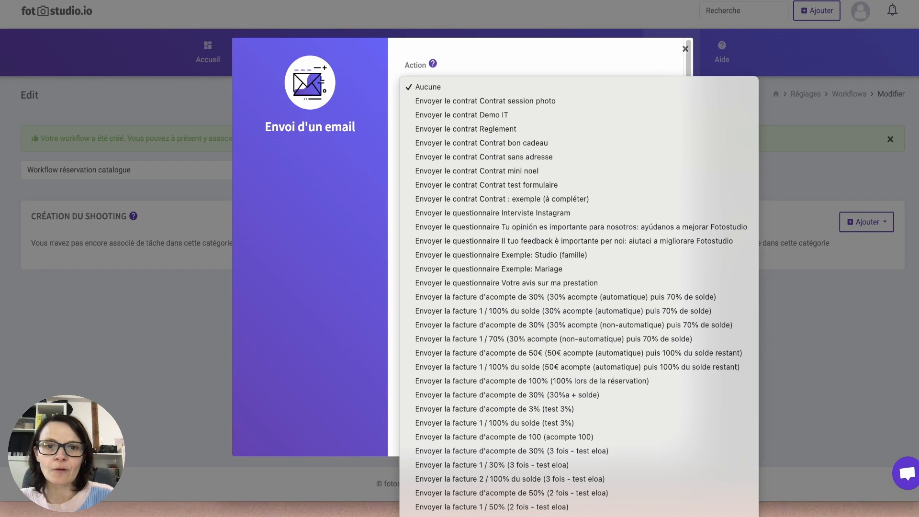
{"action": "left_click", "coordinate": [523, 101]}
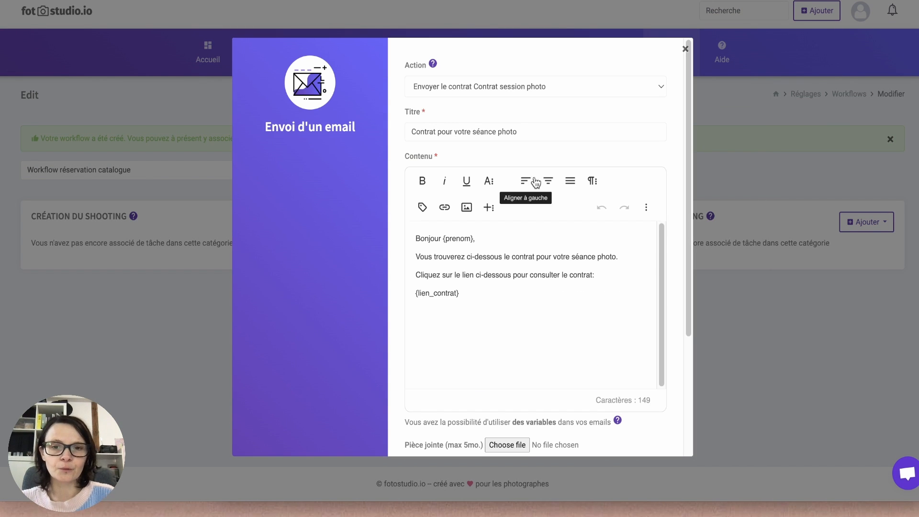
Step: Set the contract email to be sent 1 hour after the shooting's creation date and save it
{"action": "scroll", "coordinate": [562, 286], "scroll_direction": "down", "scroll_amount": 4}
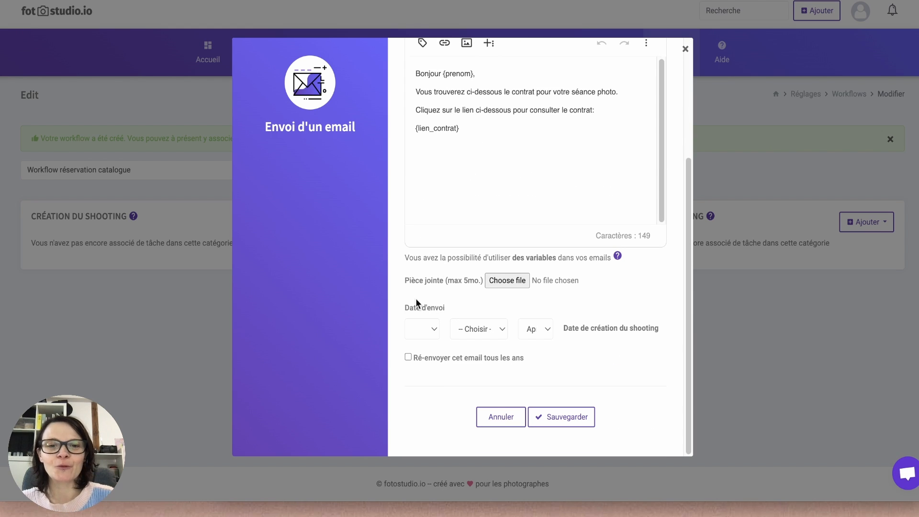
{"action": "left_click", "coordinate": [428, 330]}
{"action": "left_click", "coordinate": [429, 345]}
{"action": "left_click", "coordinate": [491, 326]}
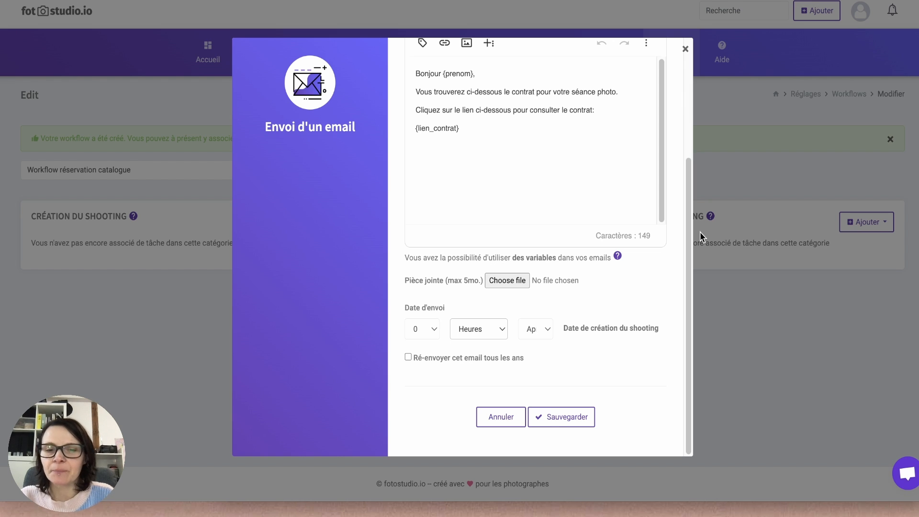
{"action": "left_click", "coordinate": [418, 328]}
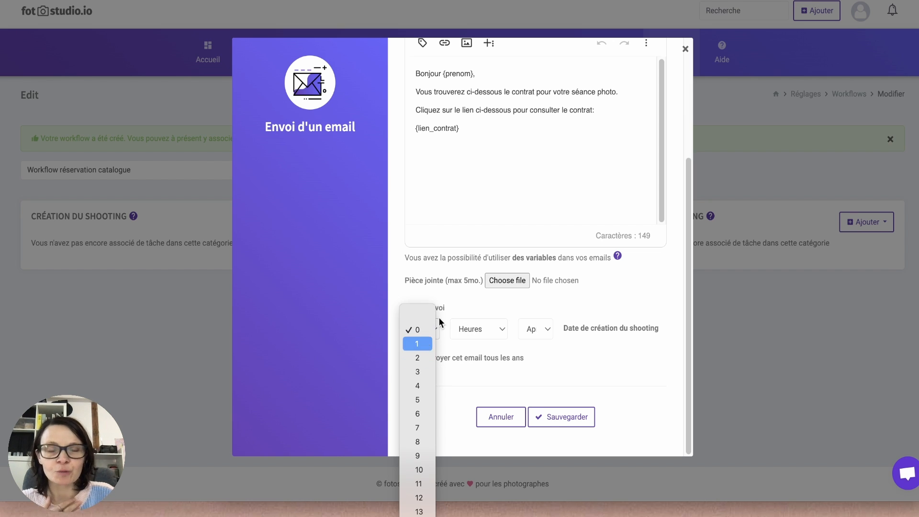
{"action": "left_click", "coordinate": [432, 342]}
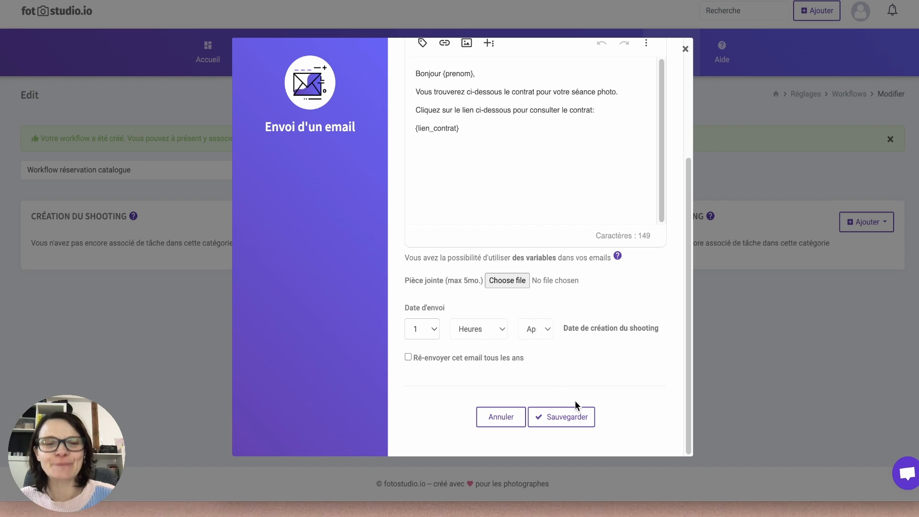
{"action": "left_click", "coordinate": [568, 420]}
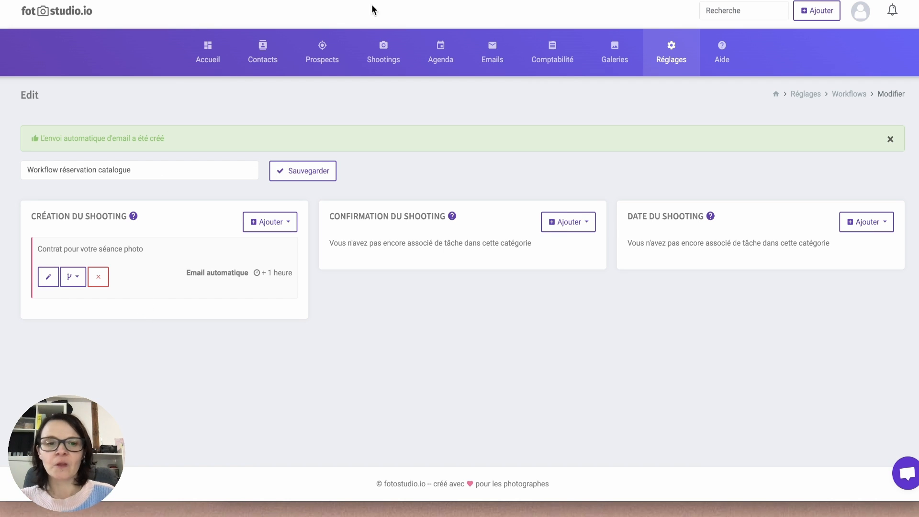
Step: Add an automatic email to the shooting date stage with the action "Envoyer la facture 1 / 50% (50% acompte + 50% solde)"
{"action": "left_click", "coordinate": [870, 221]}
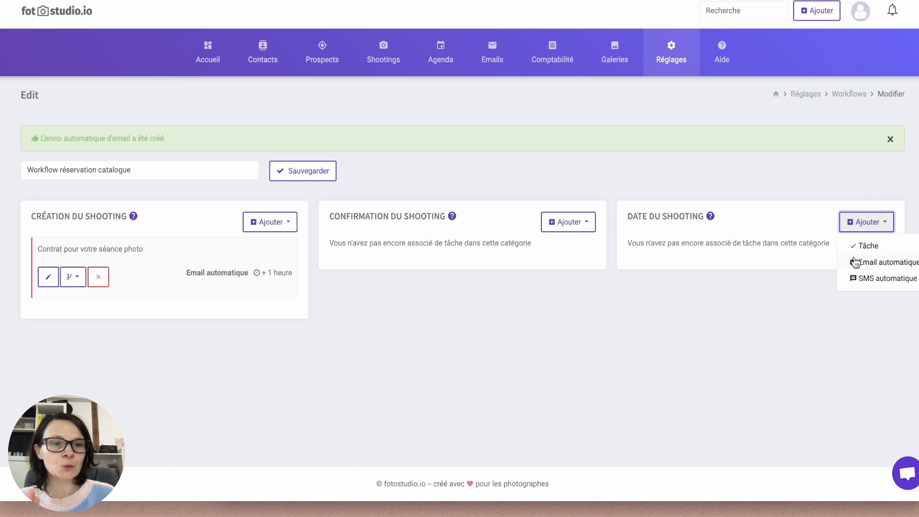
{"action": "left_click", "coordinate": [873, 264]}
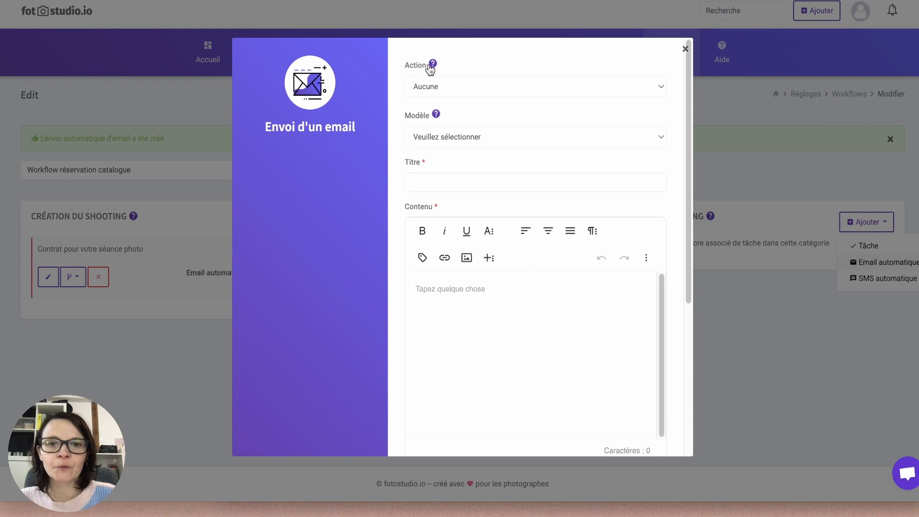
{"action": "left_click", "coordinate": [458, 87]}
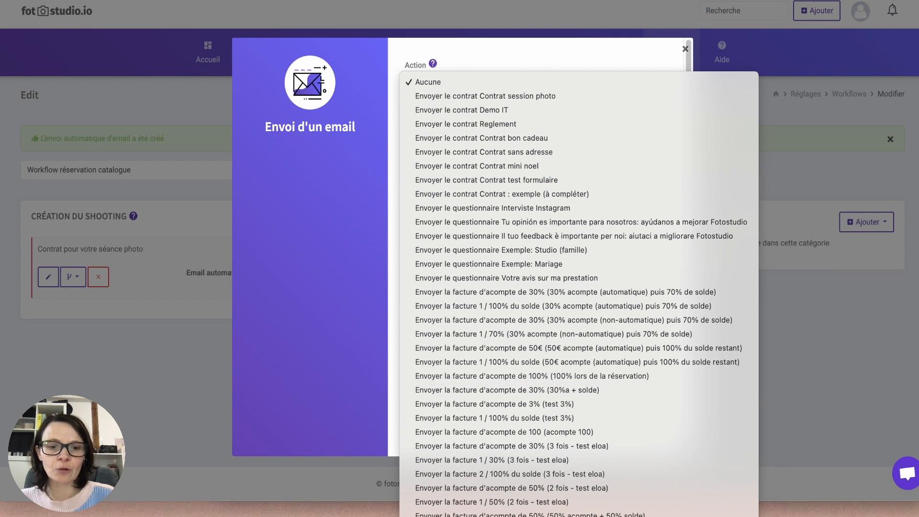
{"action": "left_click", "coordinate": [574, 516]}
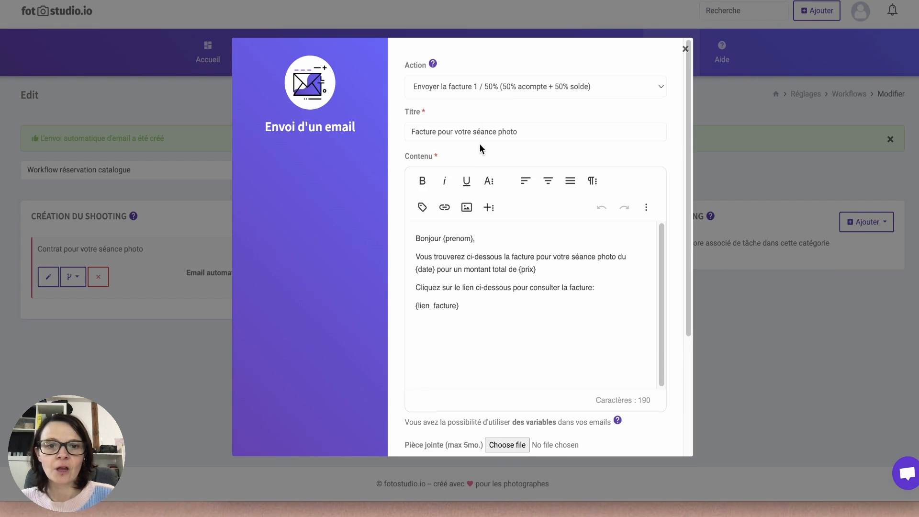
Step: Set the invoice email to be sent 7 days before the shooting date, and save the email and the workflow
{"action": "scroll", "coordinate": [486, 337], "scroll_direction": "down", "scroll_amount": 3}
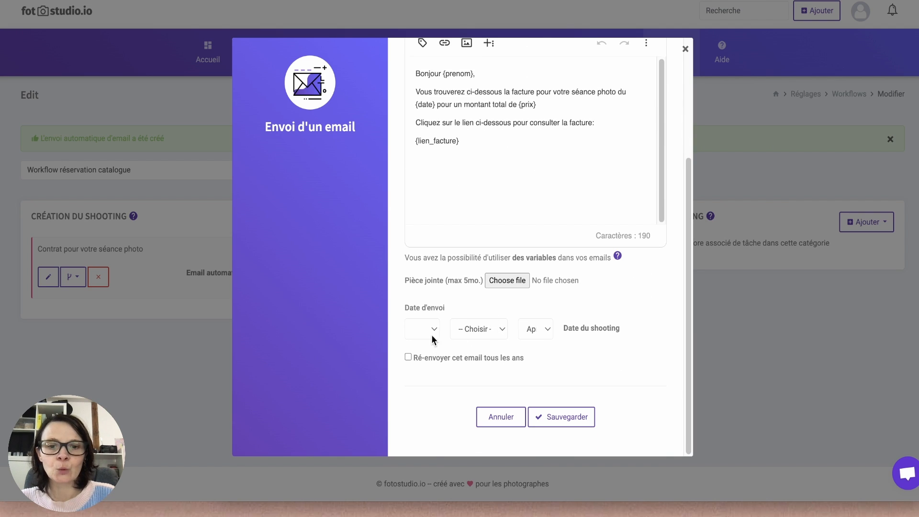
{"action": "left_click", "coordinate": [431, 334]}
{"action": "left_click", "coordinate": [482, 319]}
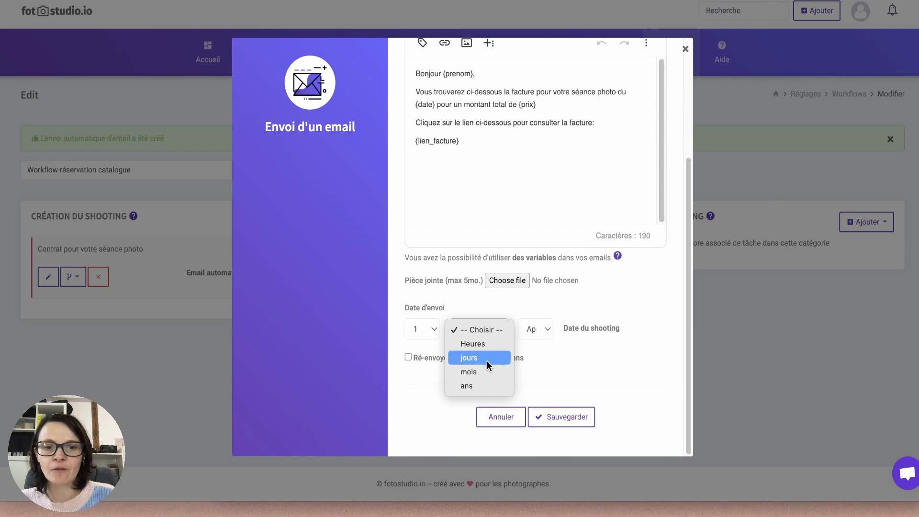
{"action": "left_click", "coordinate": [428, 336]}
{"action": "left_click", "coordinate": [429, 334]}
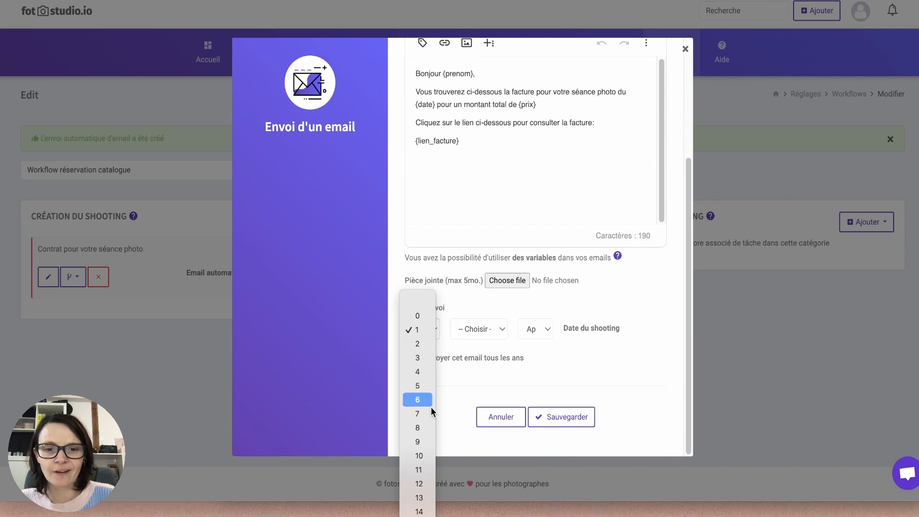
{"action": "left_click", "coordinate": [417, 413]}
{"action": "left_click", "coordinate": [479, 328]}
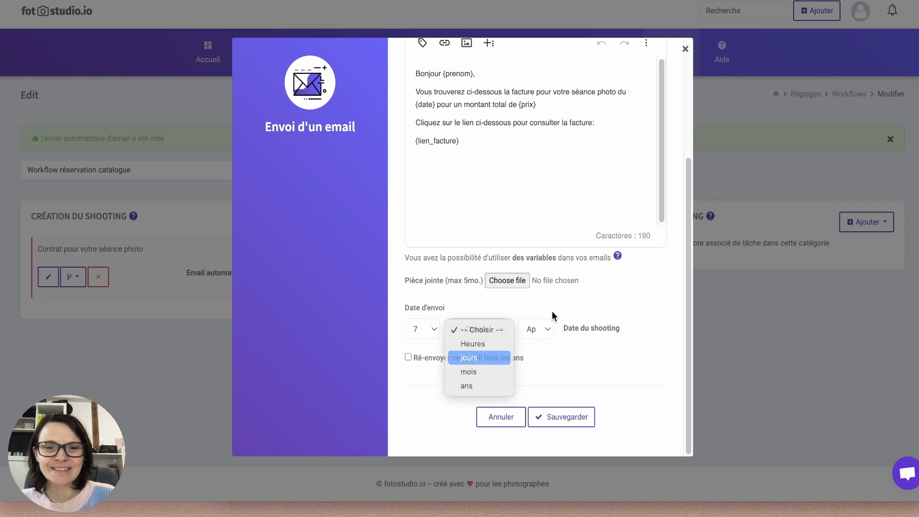
{"action": "left_click", "coordinate": [467, 356]}
{"action": "left_click", "coordinate": [546, 330]}
{"action": "key", "text": "Return"}
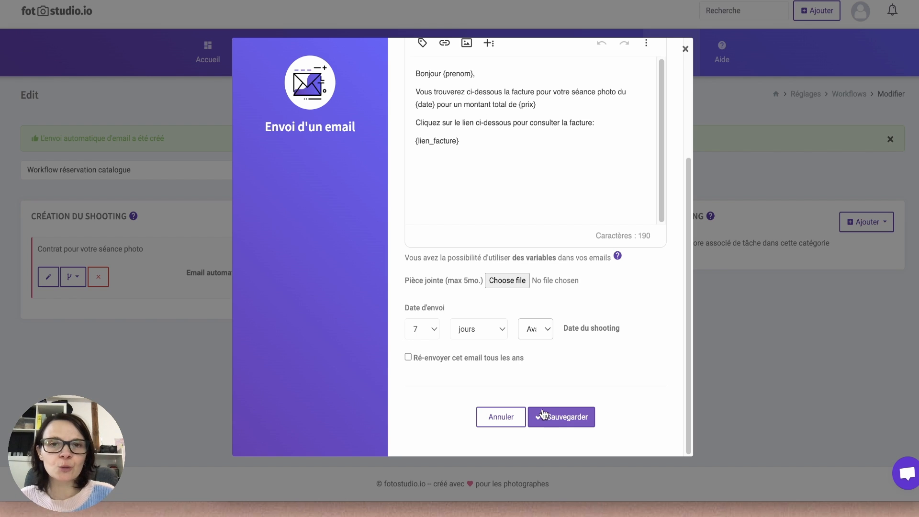
{"action": "left_click", "coordinate": [555, 418]}
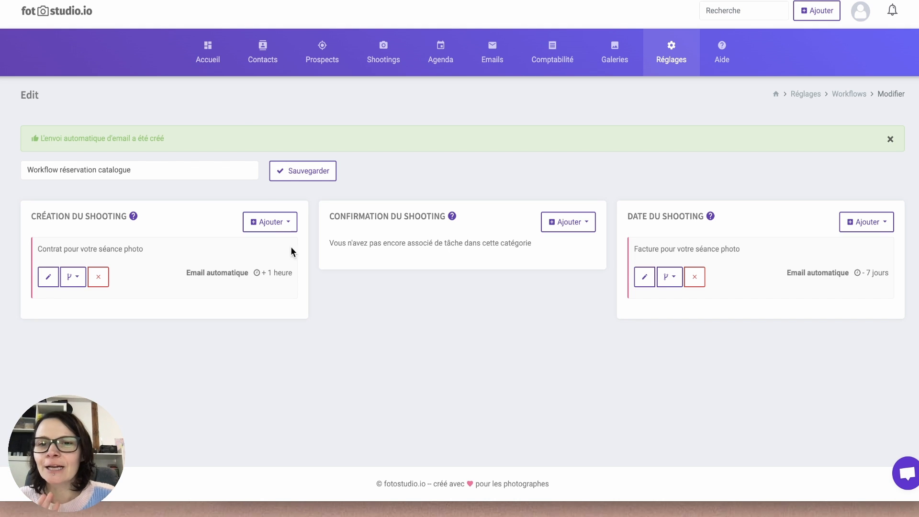
{"action": "left_click", "coordinate": [314, 175]}
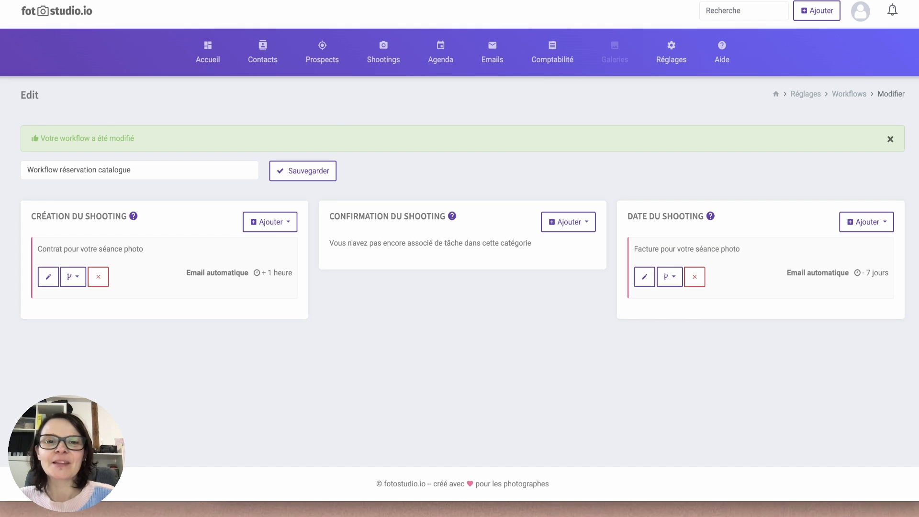
Step: Assign the "Réservation sur catalogue" workflow to the "Réservation séance famille" shooting type's default parameters and save it
{"action": "mouse_move", "coordinate": [671, 55]}
{"action": "mouse_move", "coordinate": [683, 138]}
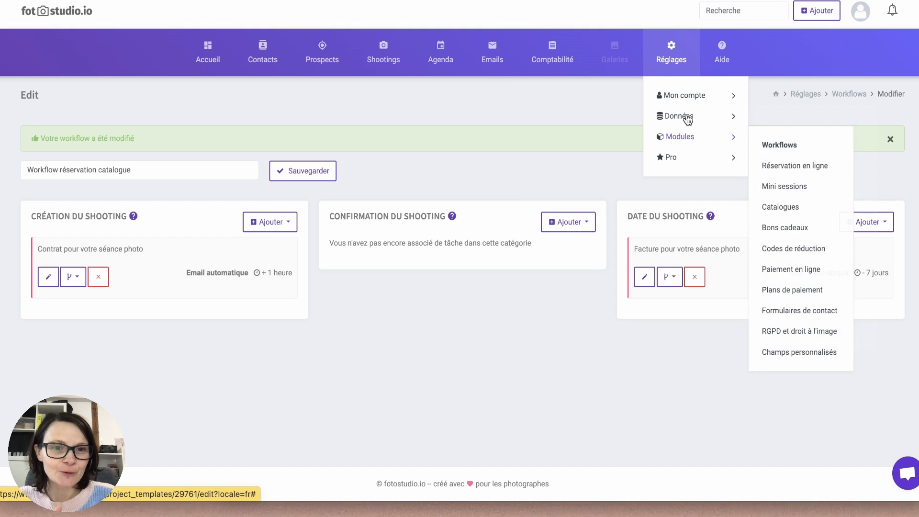
{"action": "mouse_move", "coordinate": [689, 116]}
{"action": "left_click", "coordinate": [792, 126]}
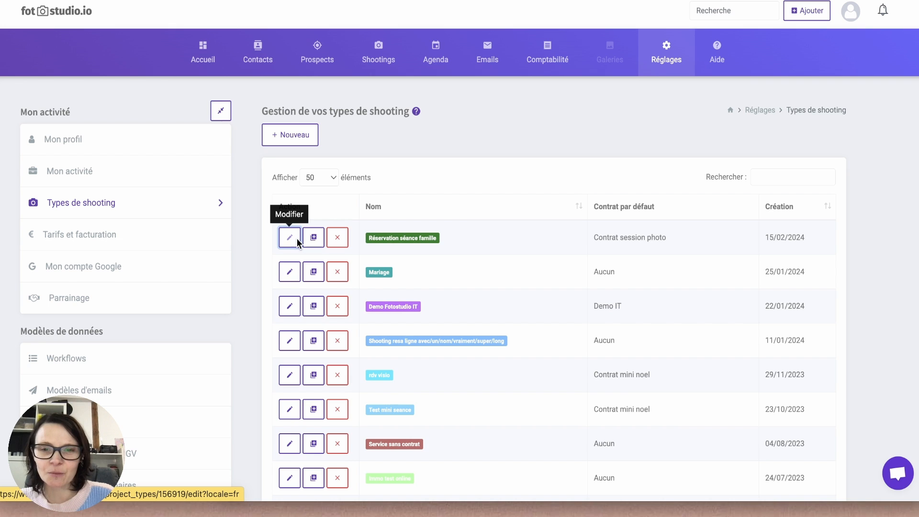
{"action": "left_click", "coordinate": [293, 239]}
{"action": "scroll", "coordinate": [271, 288], "scroll_direction": "down", "scroll_amount": 5}
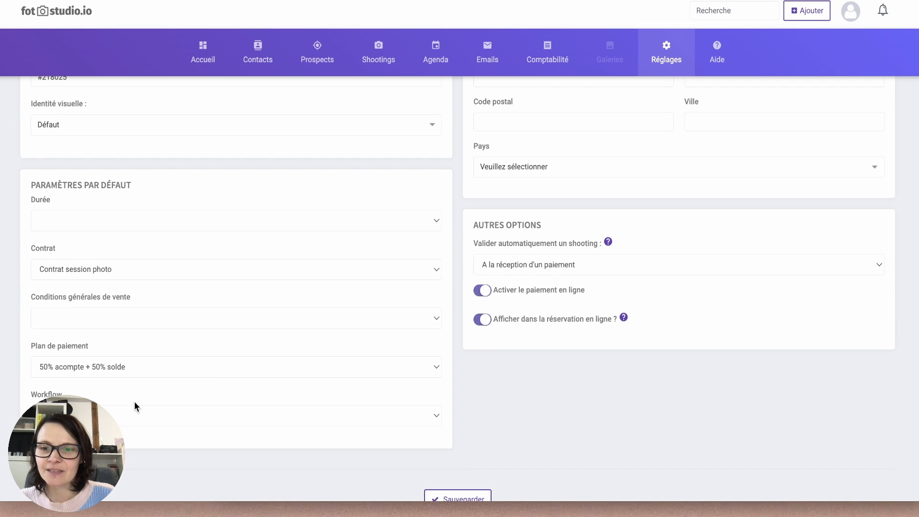
{"action": "left_click", "coordinate": [120, 412]}
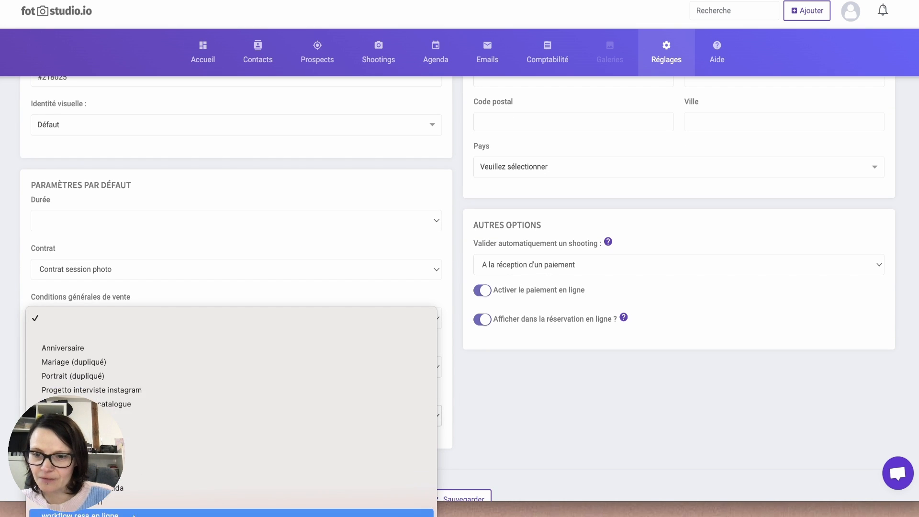
{"action": "left_click", "coordinate": [139, 406]}
{"action": "scroll", "coordinate": [492, 375], "scroll_direction": "down", "scroll_amount": 3}
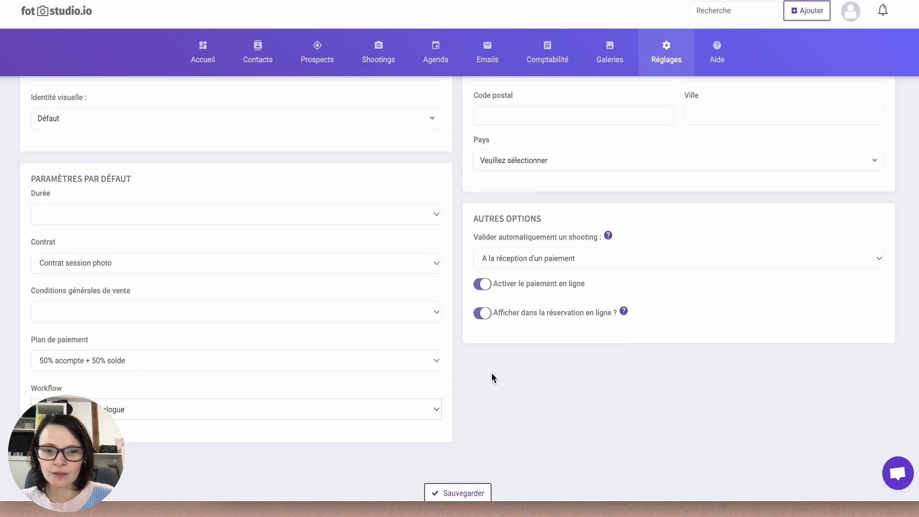
{"action": "left_click", "coordinate": [457, 434]}
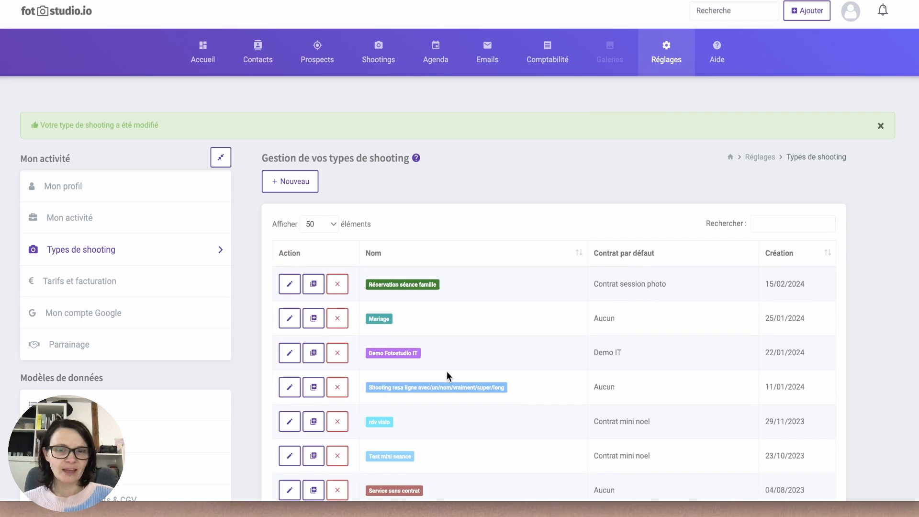
Step: Create a new catalogue named "Réservation séance catalogue" with the type "Catalogue de prestations"
{"action": "mouse_move", "coordinate": [531, 104]}
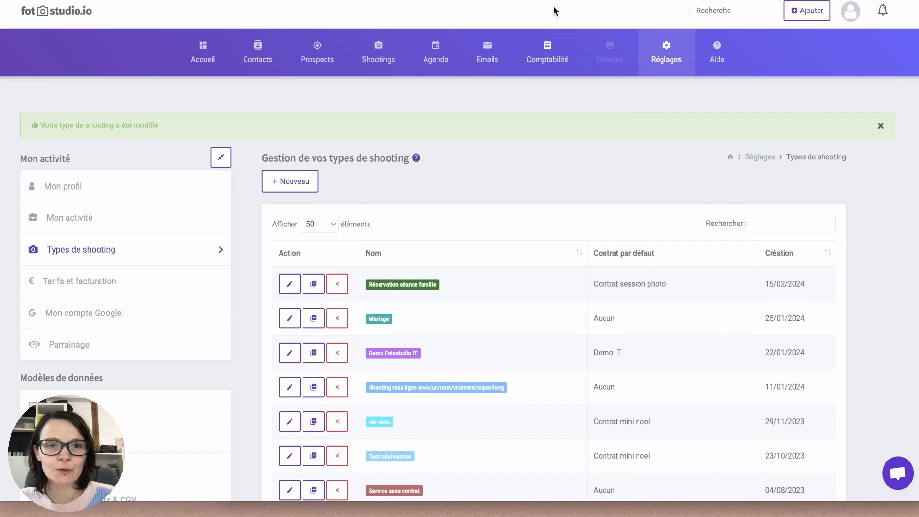
{"action": "mouse_move", "coordinate": [666, 56]}
{"action": "mouse_move", "coordinate": [671, 136]}
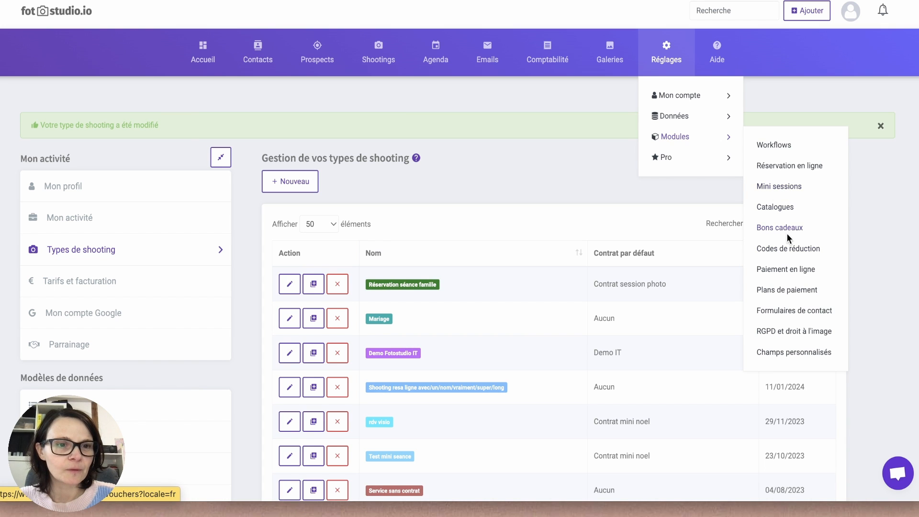
{"action": "left_click", "coordinate": [783, 207]}
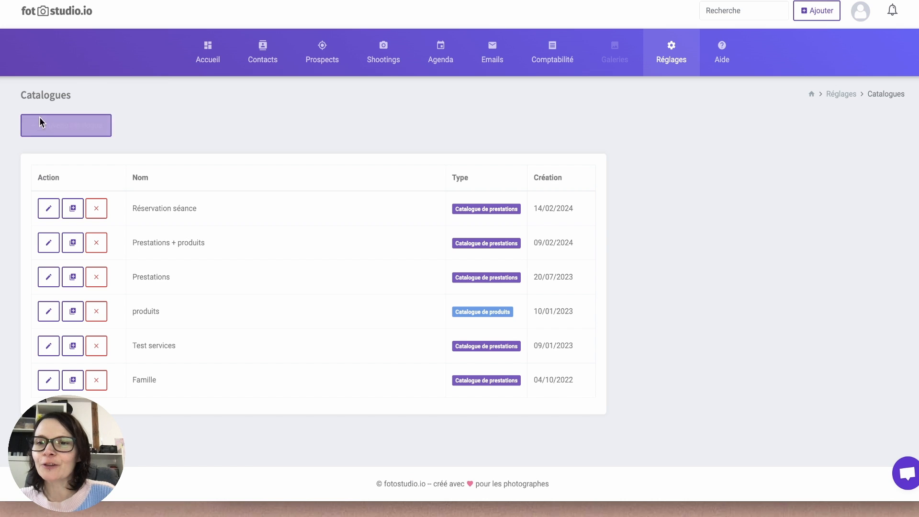
{"action": "left_click", "coordinate": [62, 126]}
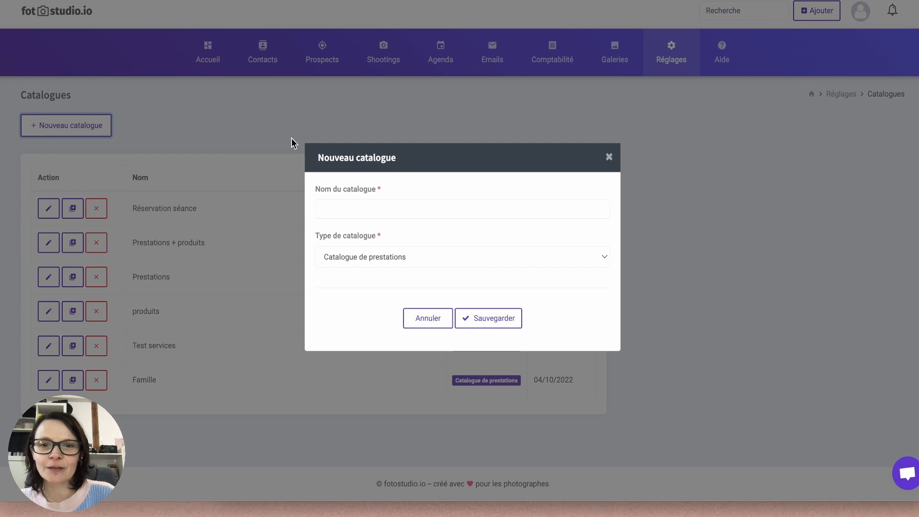
{"action": "left_click", "coordinate": [394, 207]}
{"action": "type", "text": "Reservation "}
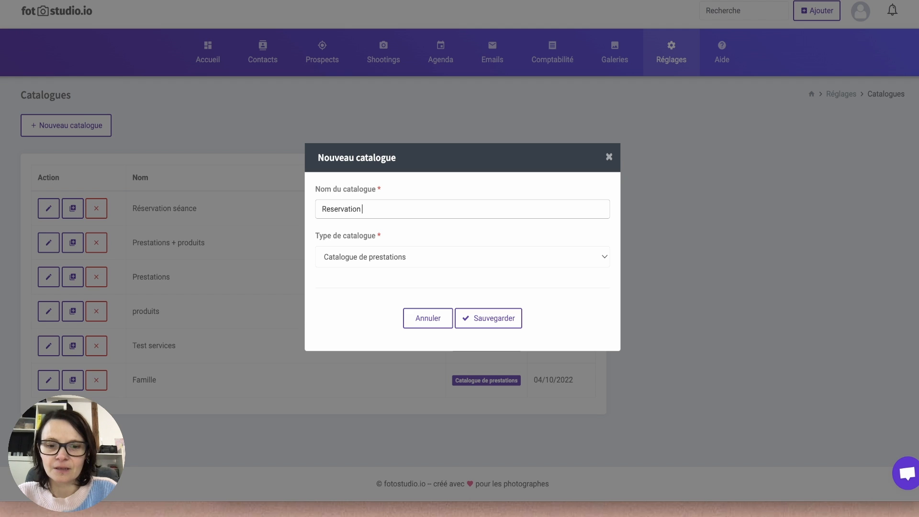
{"action": "type", "text": " seance"}
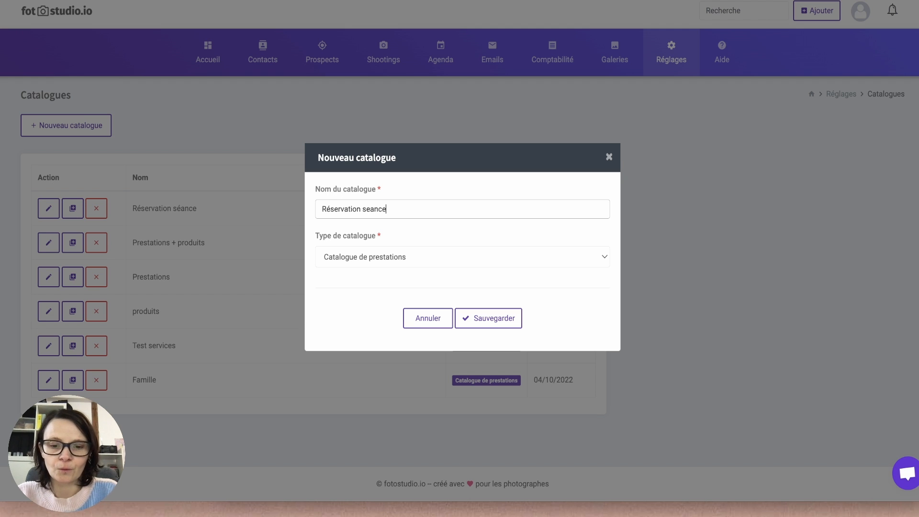
{"action": "key", "text": "BackSpace"}
{"action": "key", "text": "BackSpace"}
{"action": "key", "text": "BackSpace"}
{"action": "key", "text": "BackSpace"}
{"action": "key", "text": "BackSpace"}
{"action": "type", "text": "éance catalogue"}
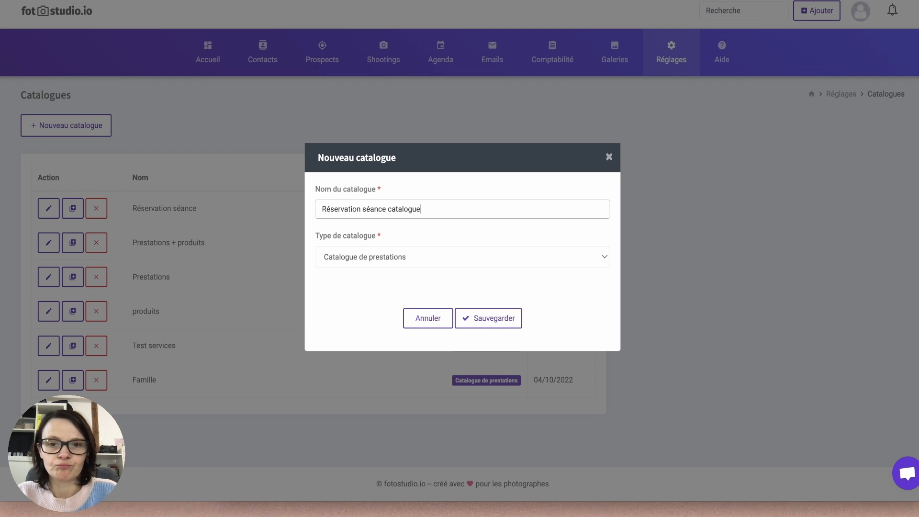
{"action": "left_click", "coordinate": [496, 316]}
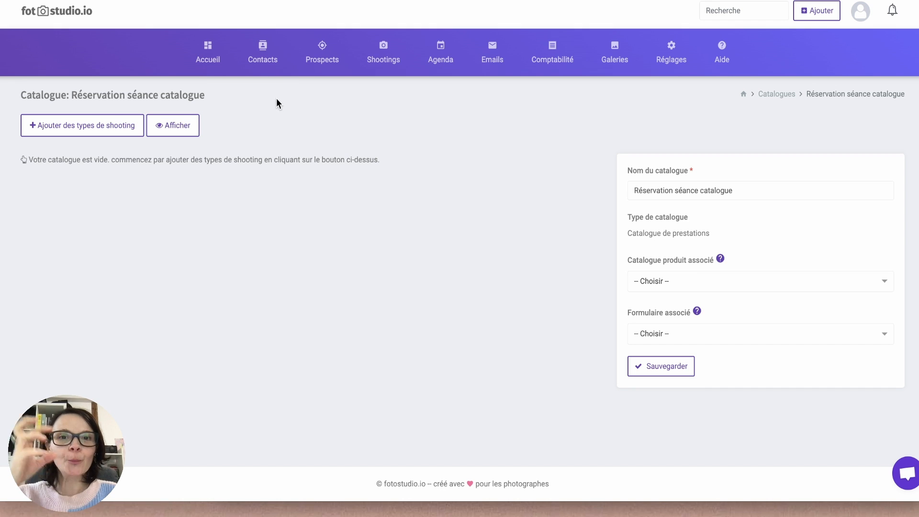
Step: Add the "Réservation séance famille" shooting type to the catalogue
{"action": "left_click", "coordinate": [133, 120]}
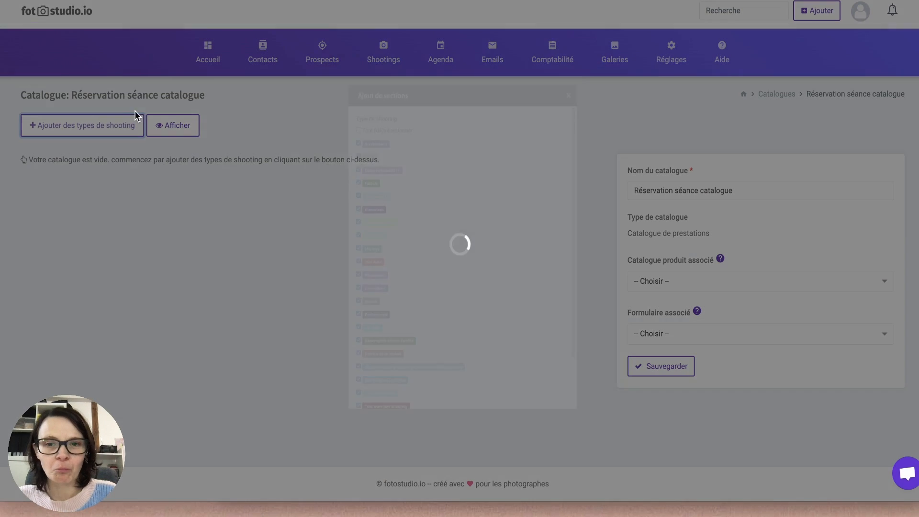
{"action": "left_click", "coordinate": [319, 85]}
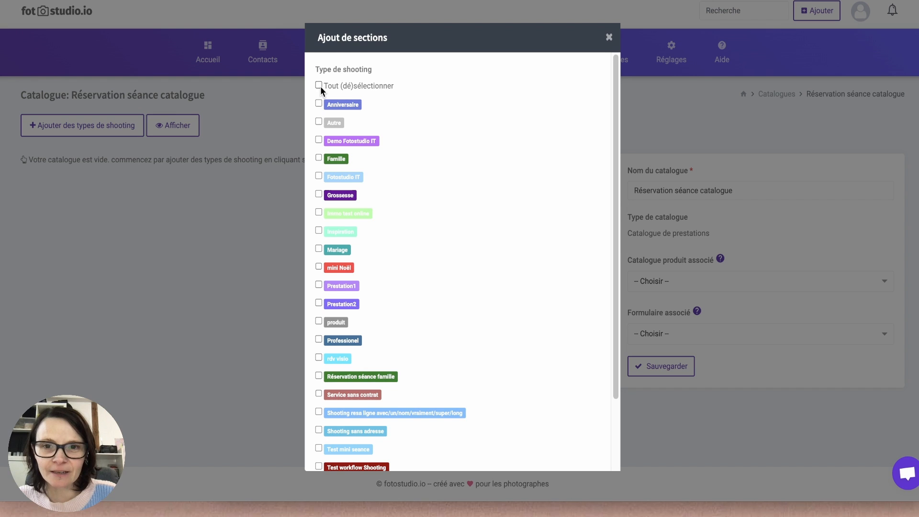
{"action": "scroll", "coordinate": [345, 334], "scroll_direction": "down", "scroll_amount": 2}
{"action": "left_click", "coordinate": [318, 315]}
{"action": "scroll", "coordinate": [531, 379], "scroll_direction": "down", "scroll_amount": 1}
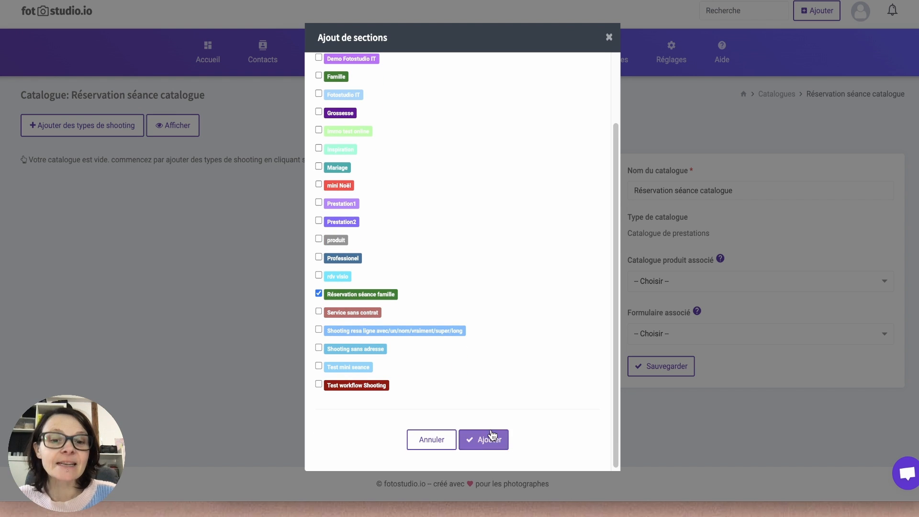
{"action": "left_click", "coordinate": [483, 437]}
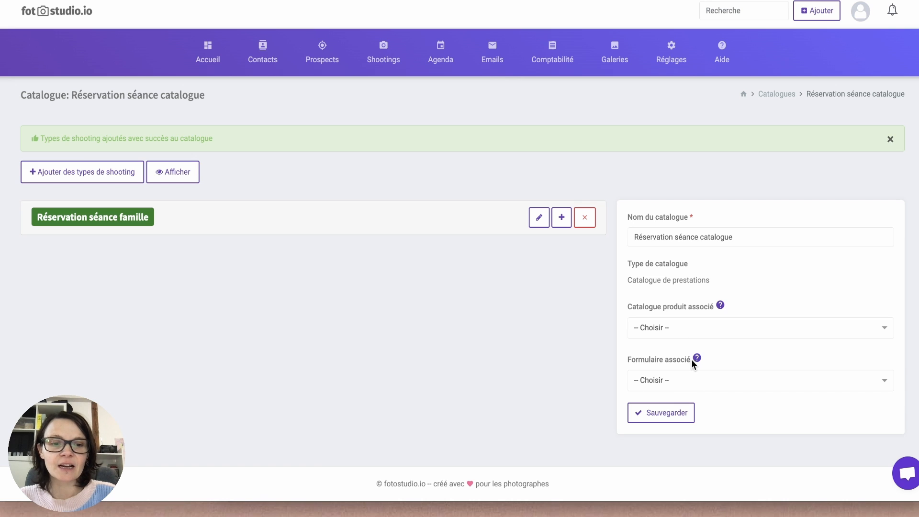
Step: Associate "Formulaire de contact catalogue" with the catalogue and save it
{"action": "left_click", "coordinate": [690, 379]}
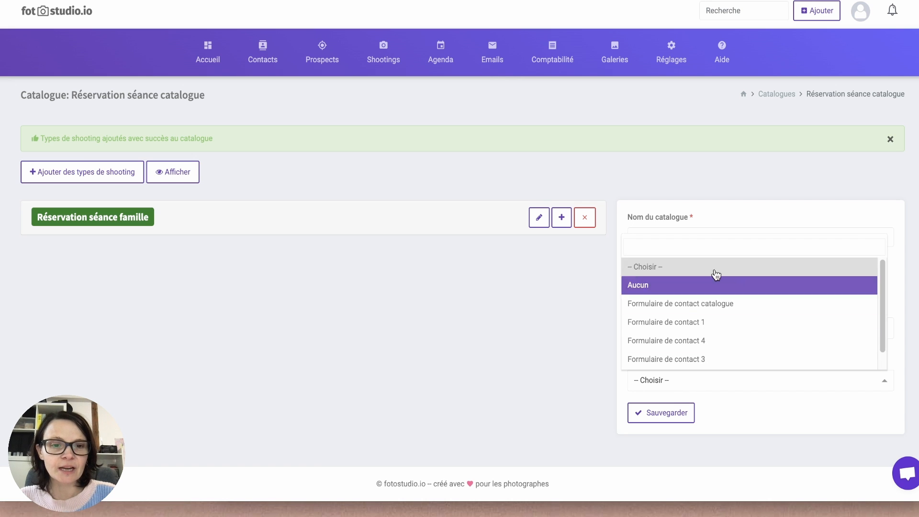
{"action": "left_click", "coordinate": [742, 304]}
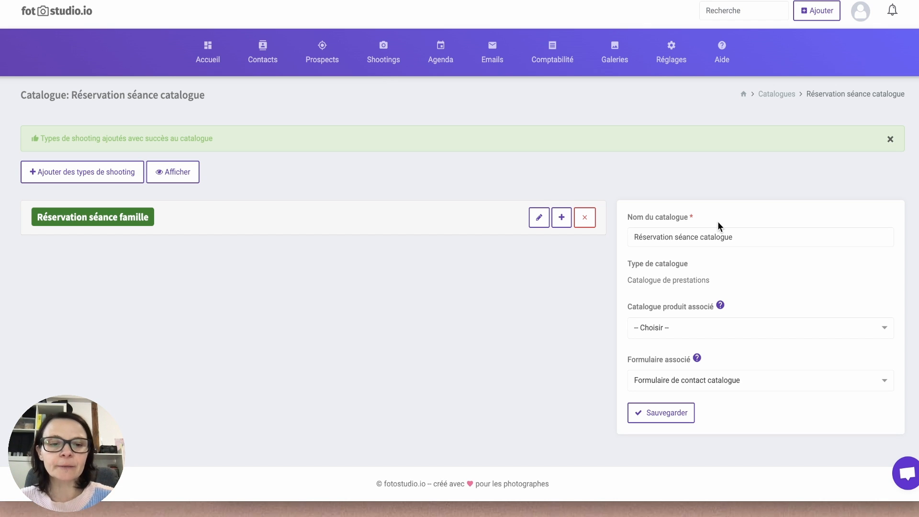
{"action": "left_click", "coordinate": [660, 413]}
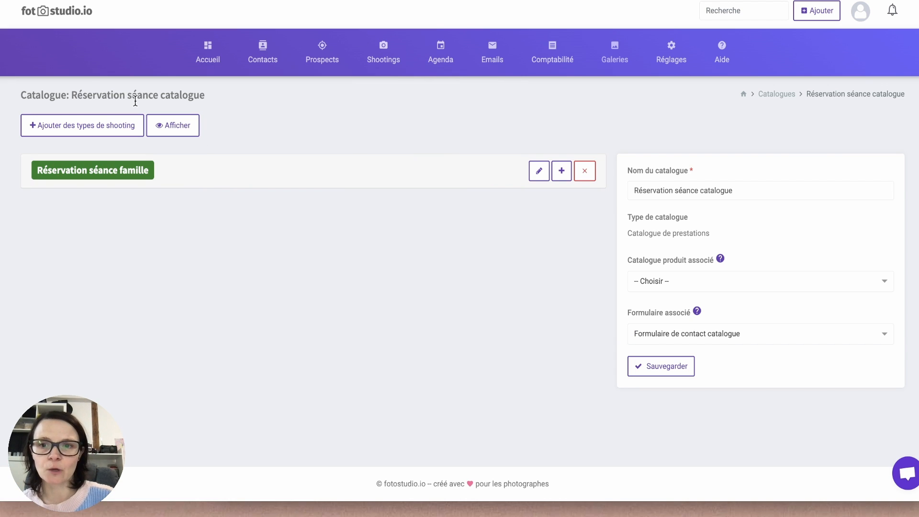
Step: Display the catalogue's public page and choose the 300 € "Tarif2" offer under "Réservation séance famille"
{"action": "left_click", "coordinate": [171, 122]}
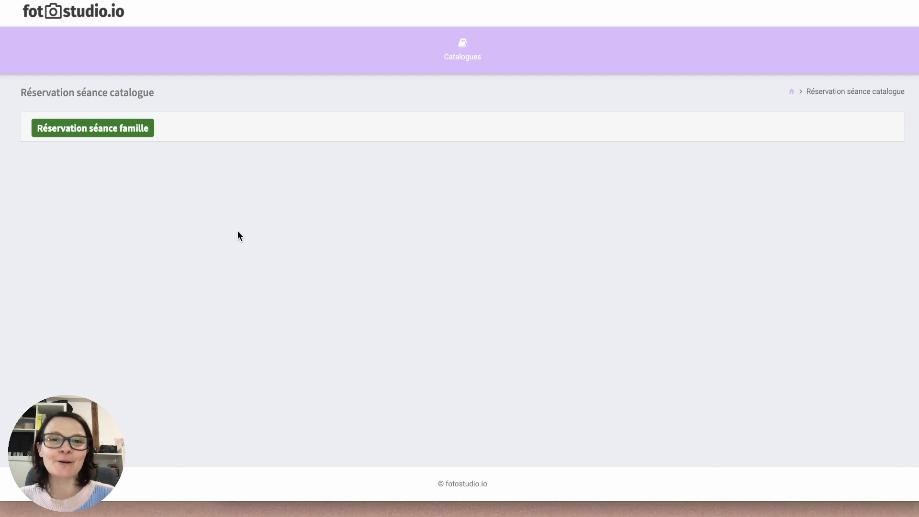
{"action": "left_click", "coordinate": [96, 128]}
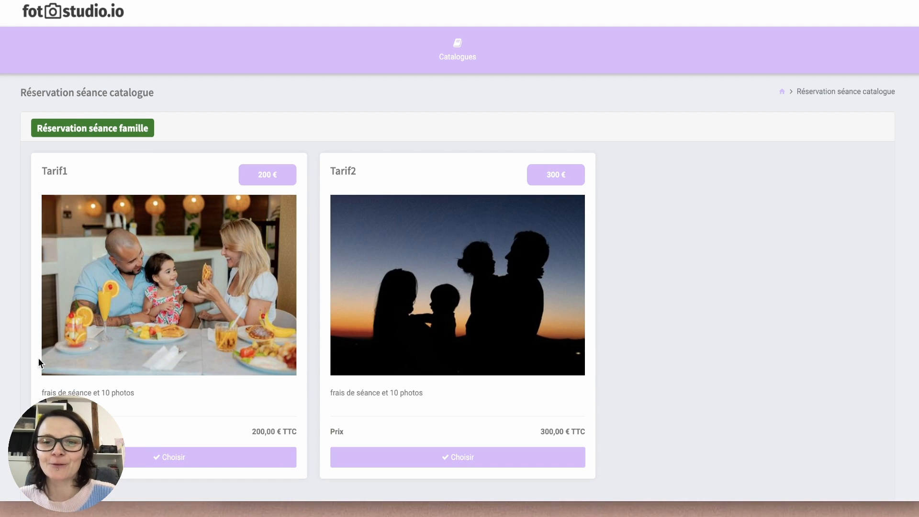
{"action": "scroll", "coordinate": [455, 191], "scroll_direction": "down", "scroll_amount": 1}
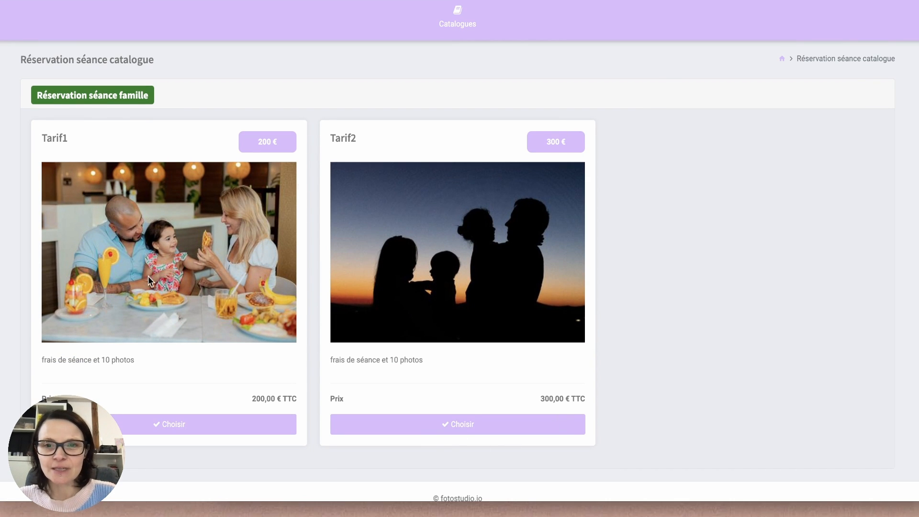
{"action": "left_click", "coordinate": [438, 425]}
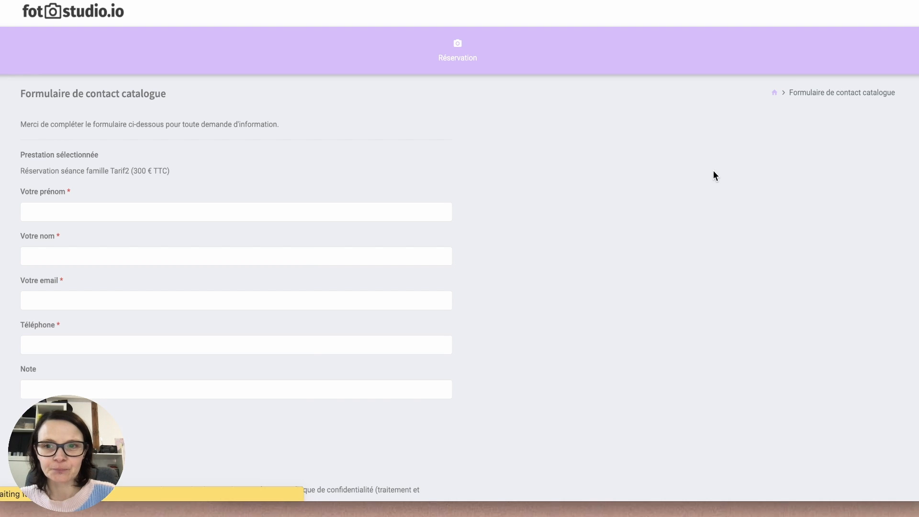
Step: Fill in the client's first name, last name and email address in the catalogue contact form
{"action": "left_click", "coordinate": [121, 211]}
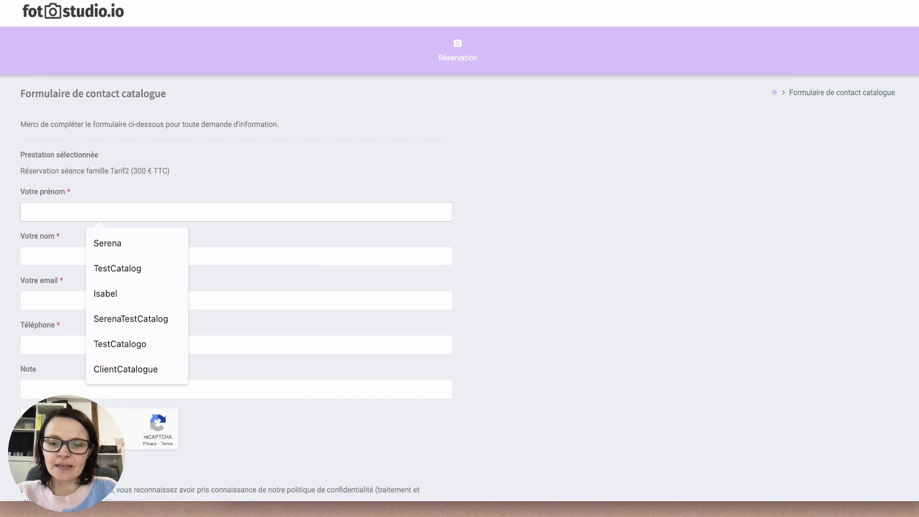
{"action": "type", "text": "Serena"}
{"action": "left_click", "coordinate": [52, 252]}
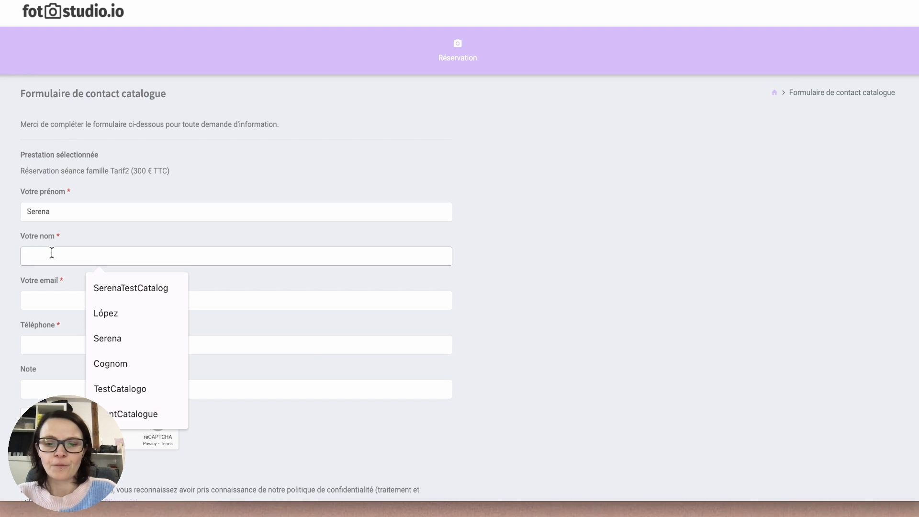
{"action": "type", "text": "Fotostudio"}
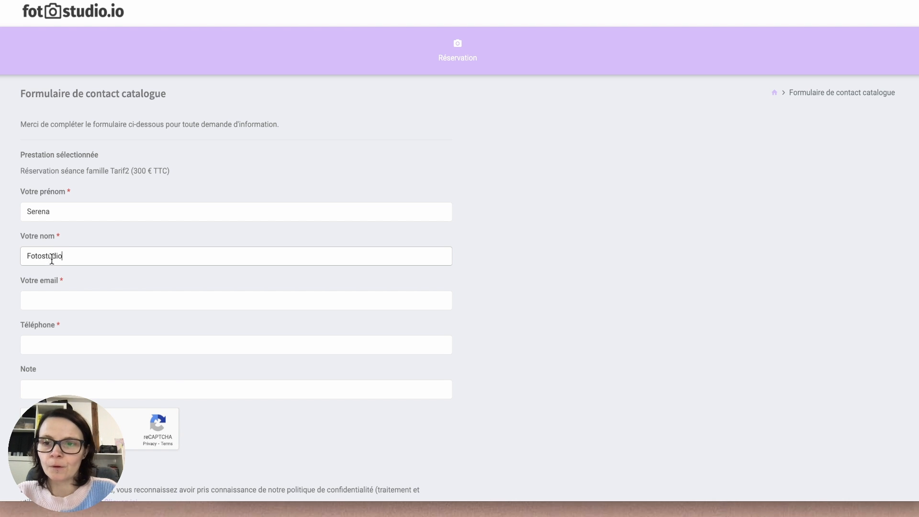
{"action": "left_click", "coordinate": [53, 296]}
{"action": "key", "text": "Down"}
{"action": "key", "text": "Down"}
{"action": "key", "text": "Down"}
{"action": "key", "text": "Down"}
{"action": "key", "text": "Return"}
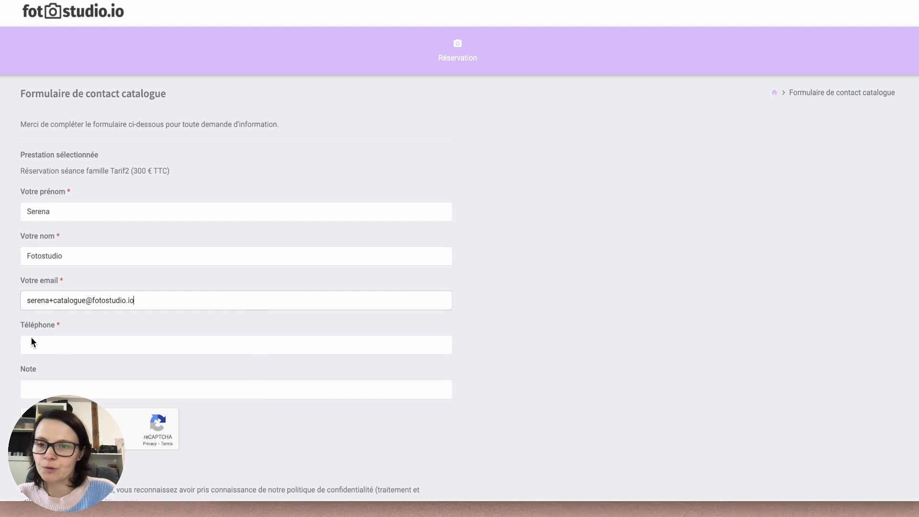
Step: Add the client's phone number and the note "J'ai hâte!", submit the booking form and close the public page
{"action": "left_click", "coordinate": [63, 351]}
{"action": "type", "text": "123456"}
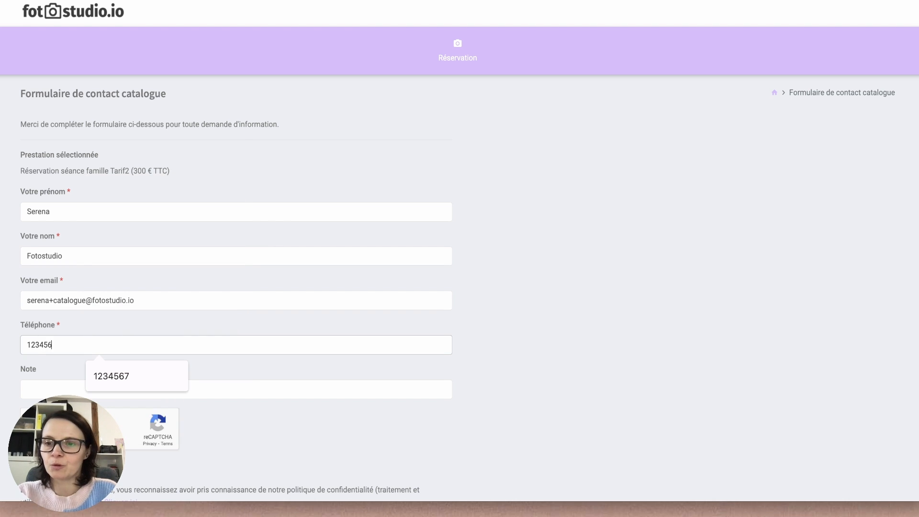
{"action": "left_click", "coordinate": [54, 389]}
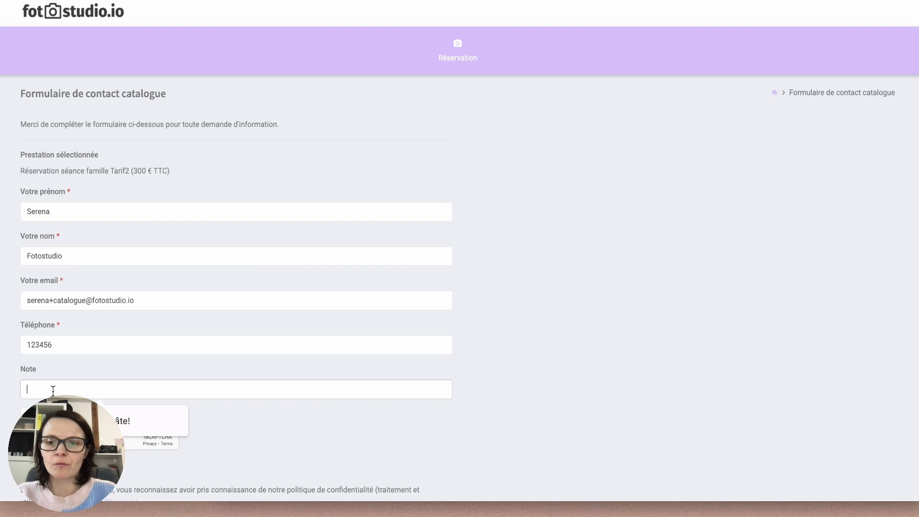
{"action": "left_click", "coordinate": [122, 421]}
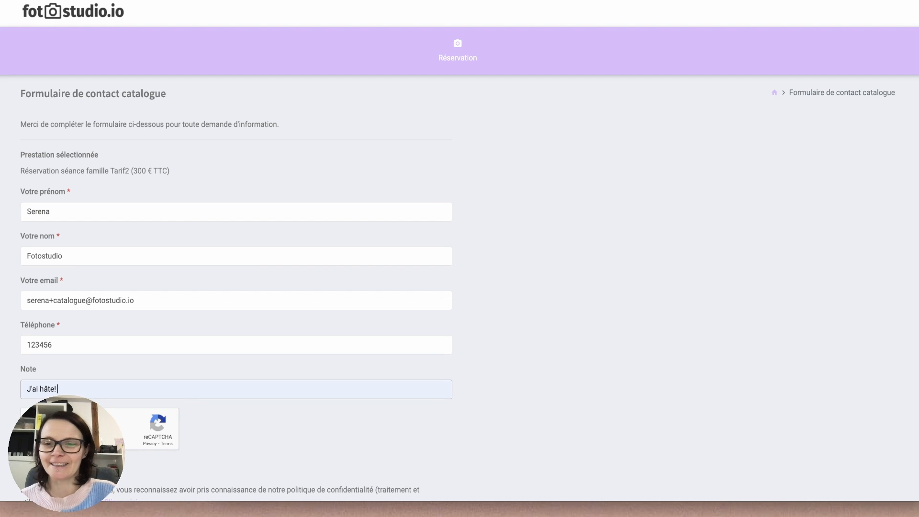
{"action": "scroll", "coordinate": [319, 366], "scroll_direction": "down", "scroll_amount": 2}
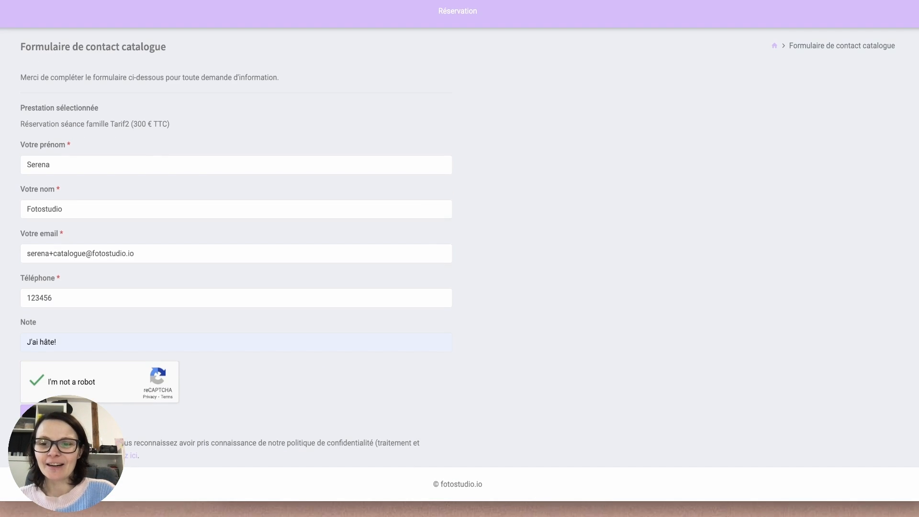
{"action": "left_click", "coordinate": [40, 413]}
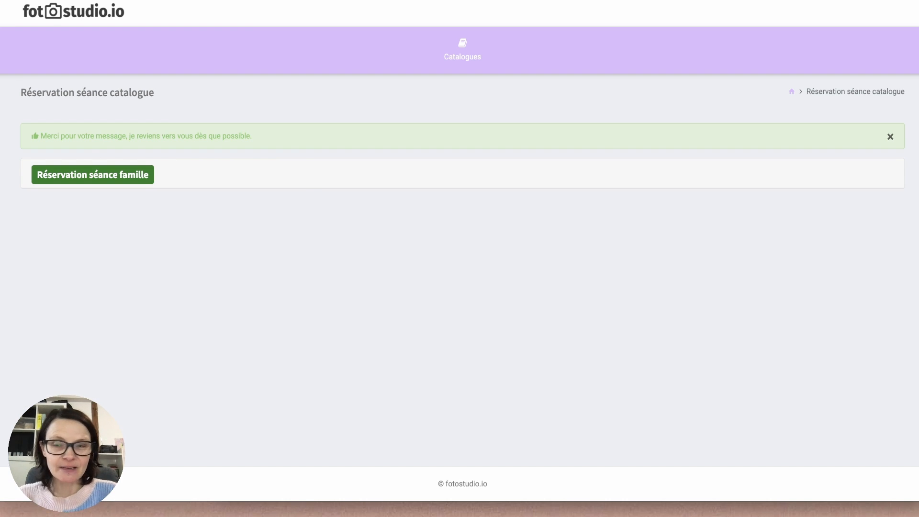
{"action": "key", "text": "super+w"}
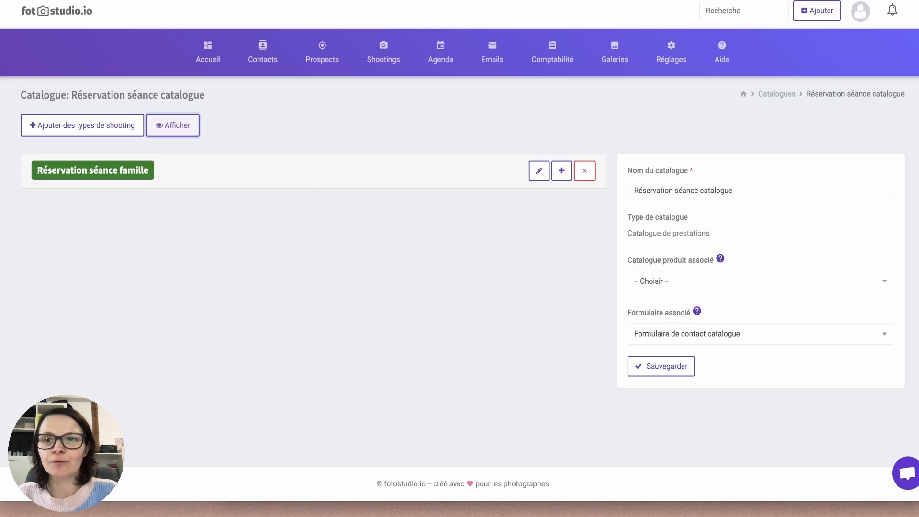
Step: Open the client's contact record from the newest contact form notification and view their "Réservation séance famille" shooting
{"action": "left_click", "coordinate": [199, 58]}
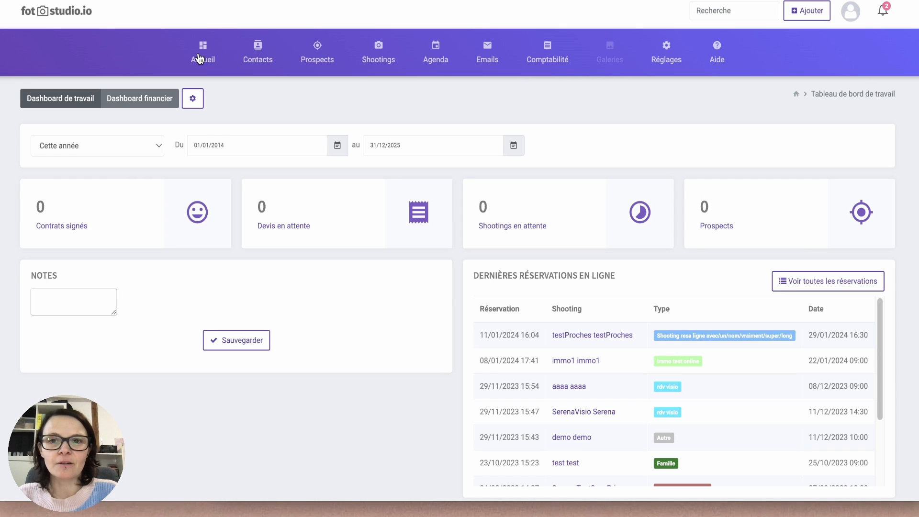
{"action": "left_click", "coordinate": [883, 11]}
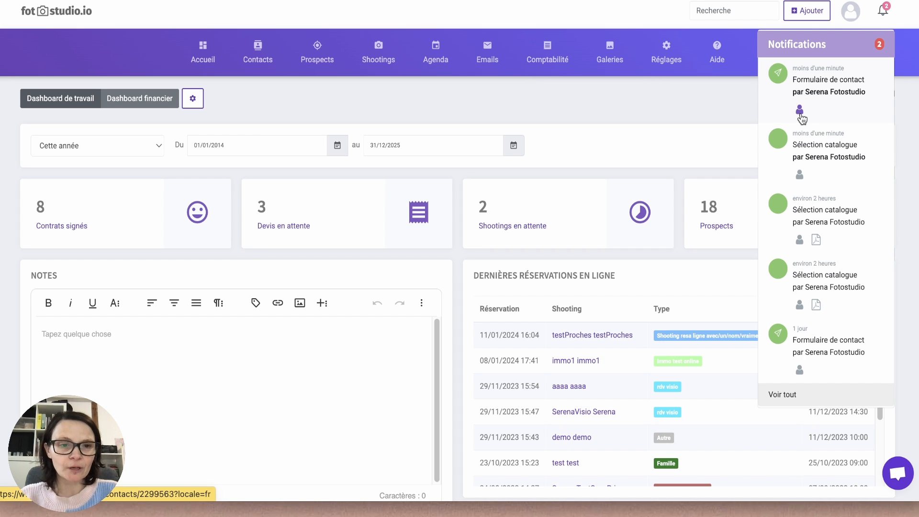
{"action": "left_click", "coordinate": [799, 111]}
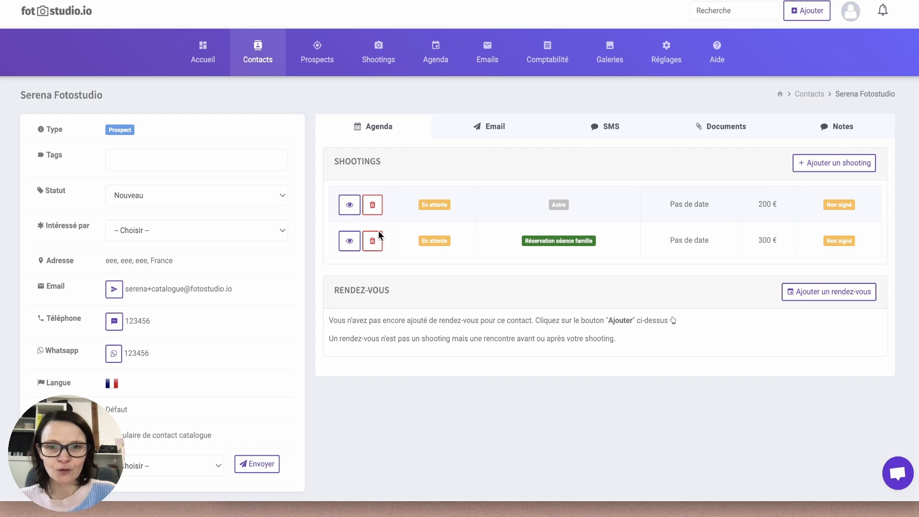
{"action": "left_click", "coordinate": [349, 241]}
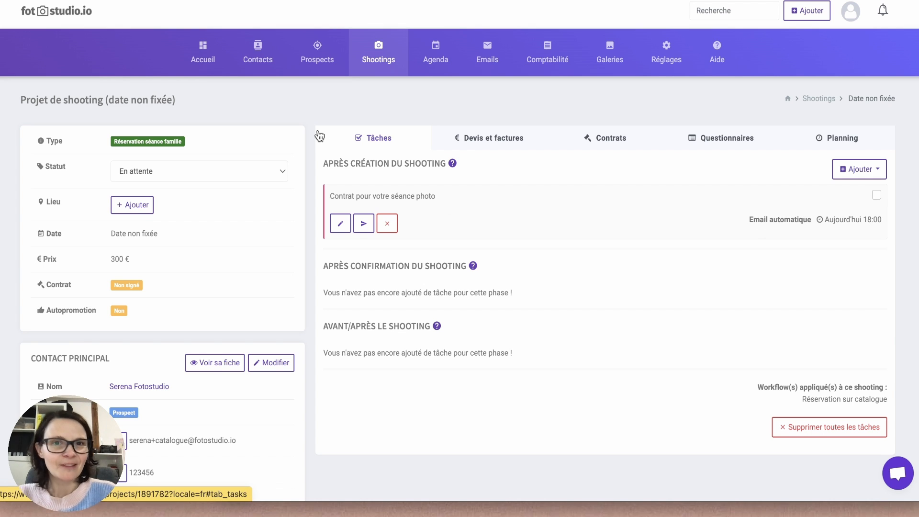
Step: Send the shooting's "Contrat pour votre séance photo" email immediately and open the client's contract page
{"action": "left_click", "coordinate": [363, 221]}
{"action": "left_click", "coordinate": [466, 287]}
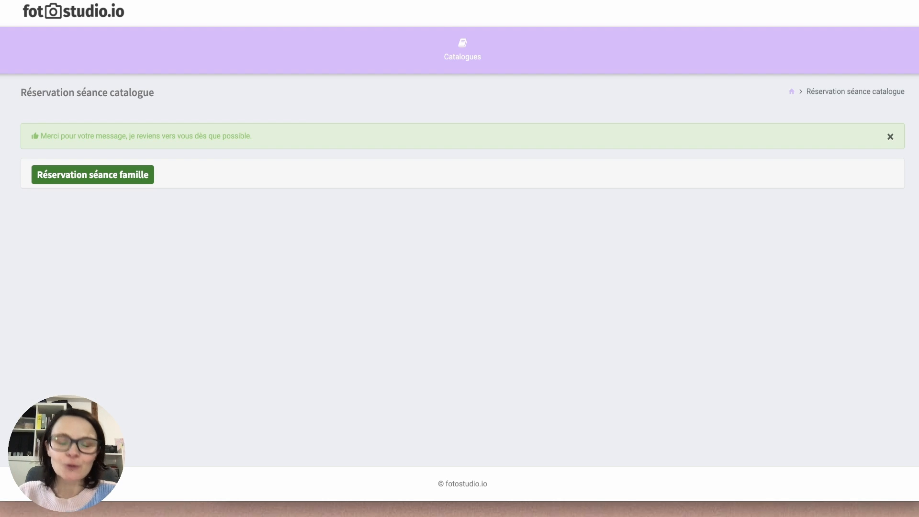
{"action": "key", "text": "super+v"}
{"action": "key", "text": "Return"}
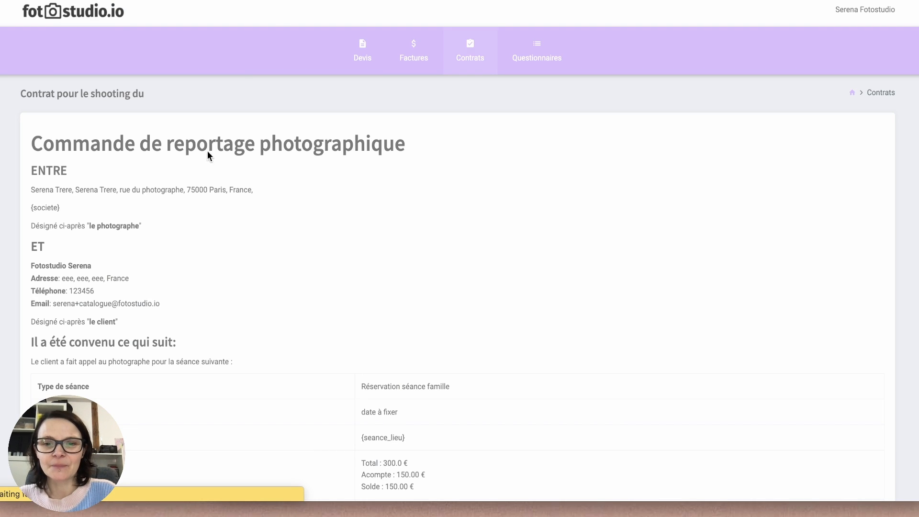
Step: Review the session date, total and deposit in the contract, draw the client's signature and send the signed contract
{"action": "scroll", "coordinate": [246, 349], "scroll_direction": "down", "scroll_amount": 2}
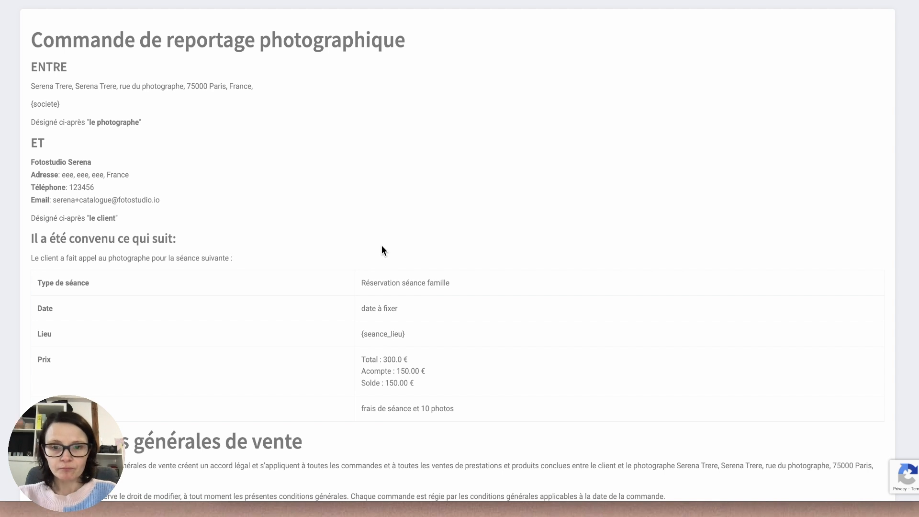
{"action": "left_click_drag", "start_coordinate": [364, 359], "coordinate": [418, 363]}
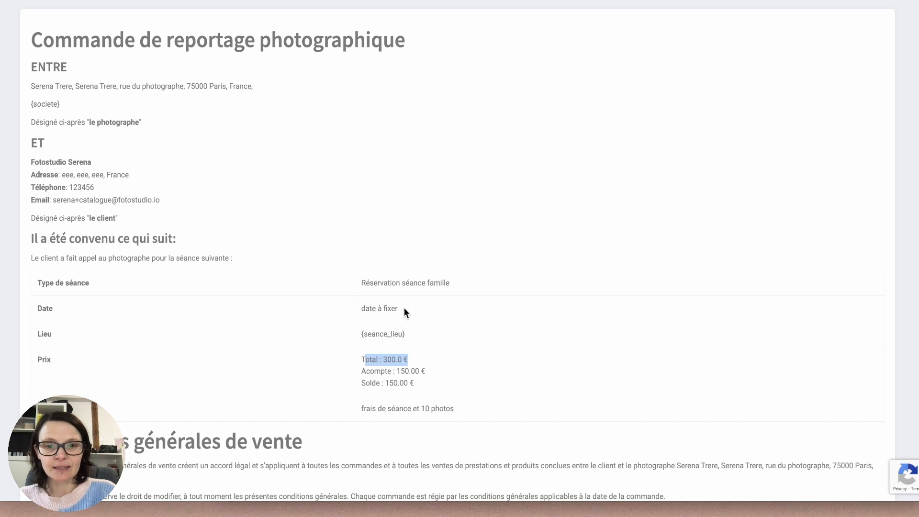
{"action": "left_click_drag", "start_coordinate": [404, 310], "coordinate": [360, 309]}
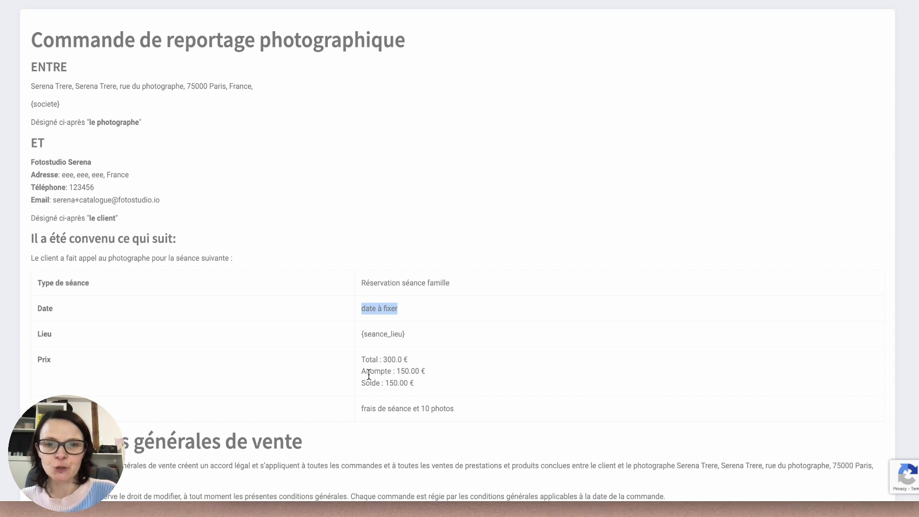
{"action": "left_click_drag", "start_coordinate": [361, 359], "coordinate": [451, 355]}
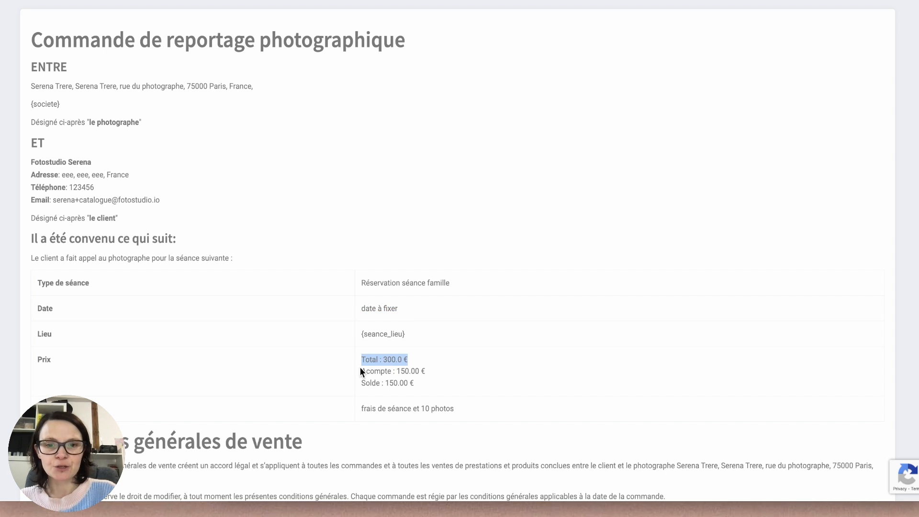
{"action": "mouse_move", "coordinate": [360, 369]}
{"action": "left_mouse_down"}
{"action": "mouse_move", "coordinate": [432, 369]}
{"action": "mouse_move", "coordinate": [420, 374]}
{"action": "left_mouse_up"}
{"action": "scroll", "coordinate": [478, 372], "scroll_direction": "down", "scroll_amount": 20}
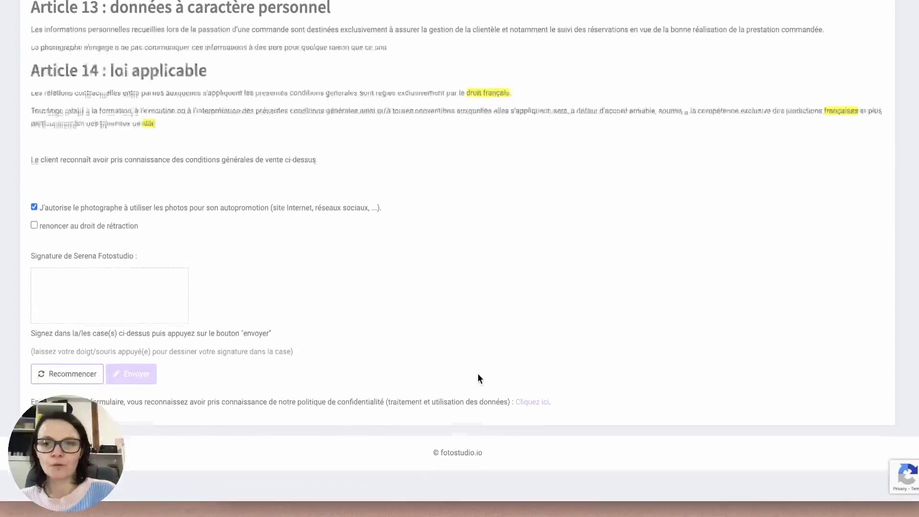
{"action": "left_click_drag", "start_coordinate": [66, 313], "coordinate": [117, 337]}
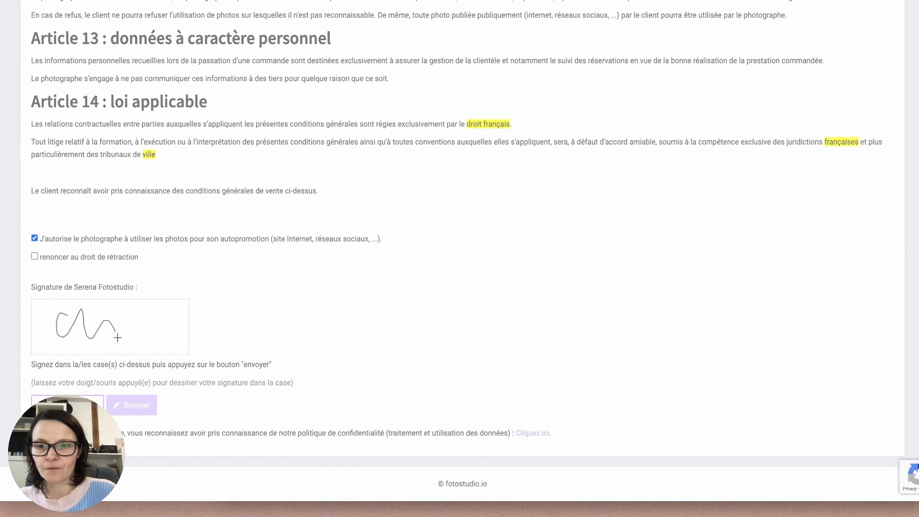
{"action": "left_click", "coordinate": [136, 407]}
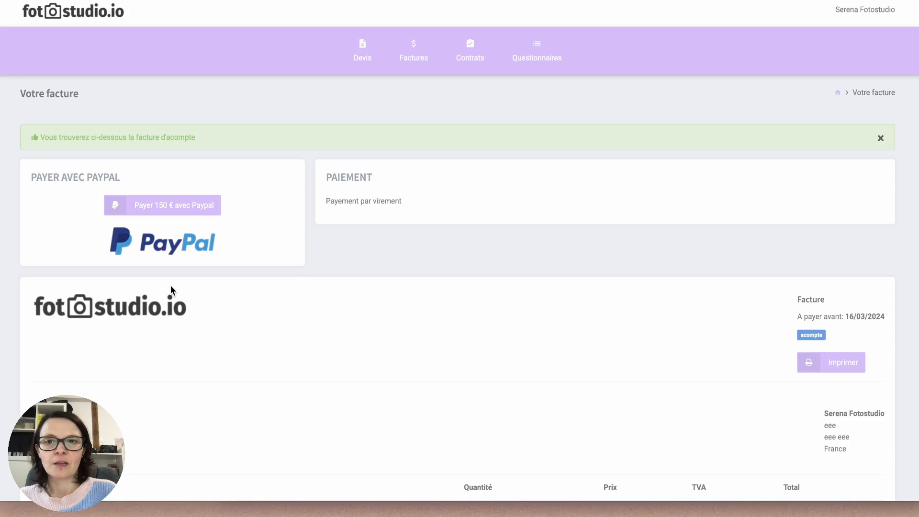
Step: Examine the client's deposit invoice and its payment options, and return to the photographer's shooting page
{"action": "scroll", "coordinate": [296, 268], "scroll_direction": "down", "scroll_amount": 1}
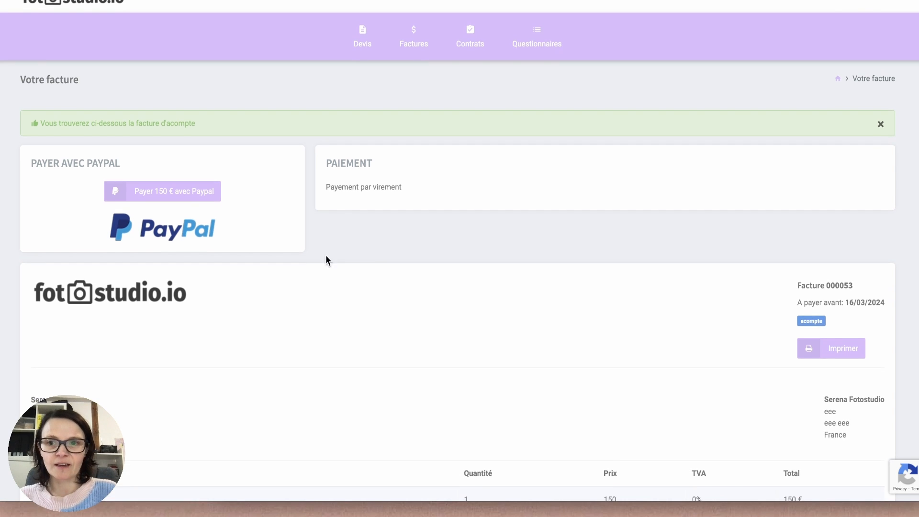
{"action": "scroll", "coordinate": [326, 257], "scroll_direction": "down", "scroll_amount": 5}
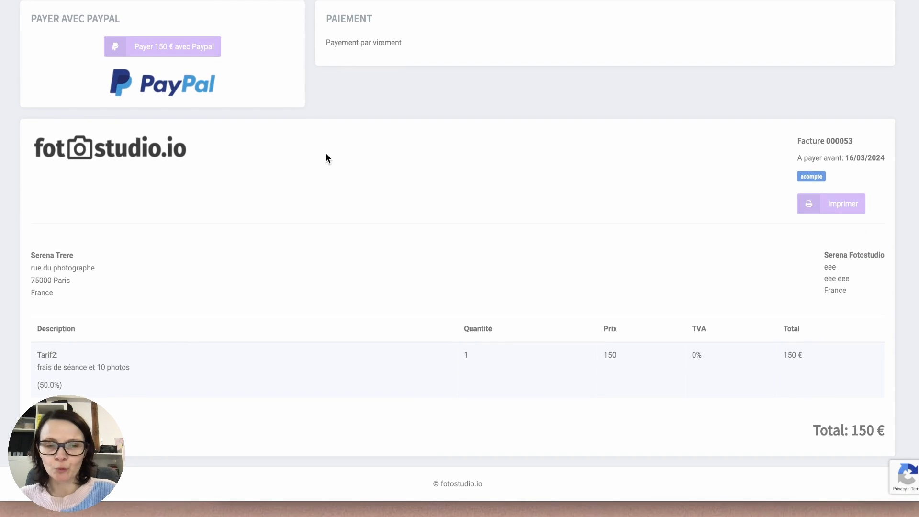
{"action": "scroll", "coordinate": [326, 158], "scroll_direction": "up", "scroll_amount": 5}
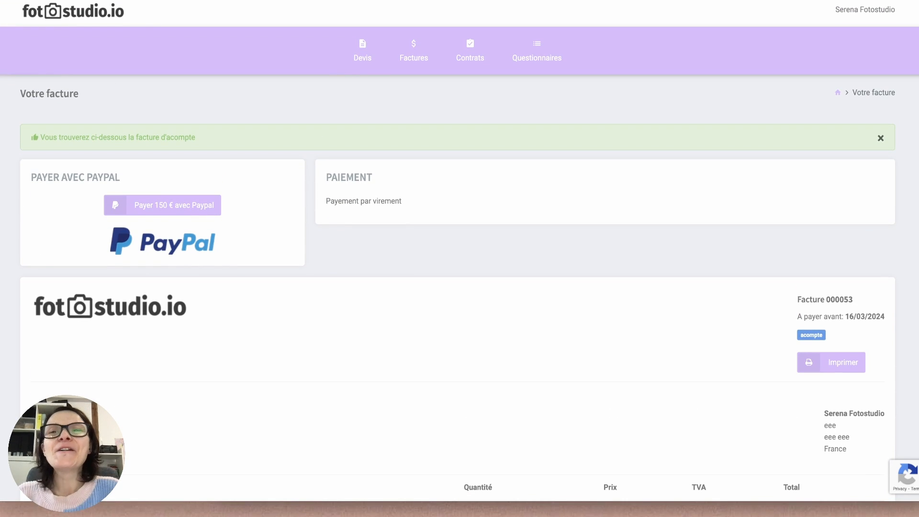
{"action": "key", "text": "ctrl+shift+Tab"}
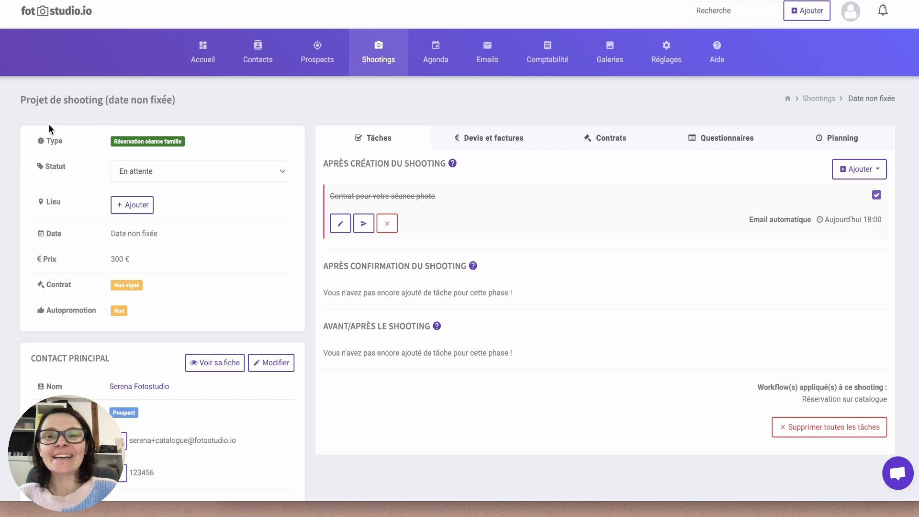
Step: Open the client's contact record from the newest "Contrat signé" notification
{"action": "left_click", "coordinate": [207, 48]}
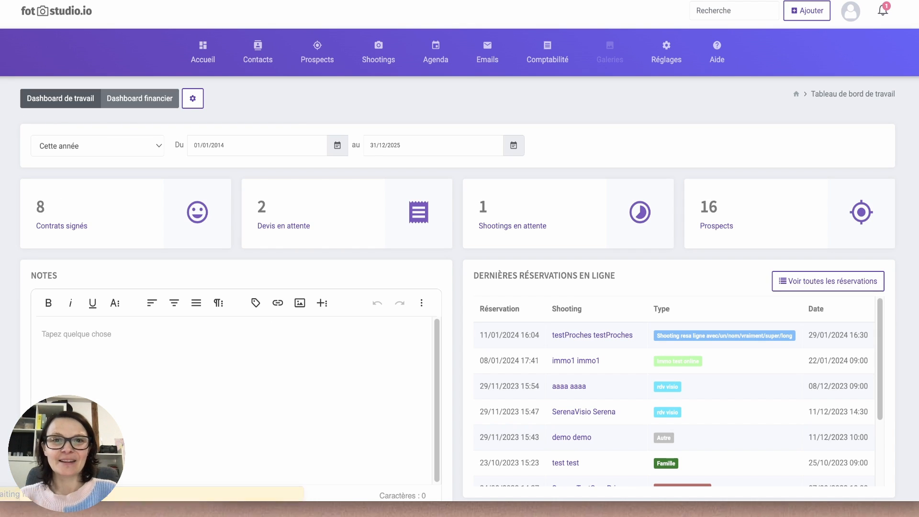
{"action": "left_click", "coordinate": [882, 10]}
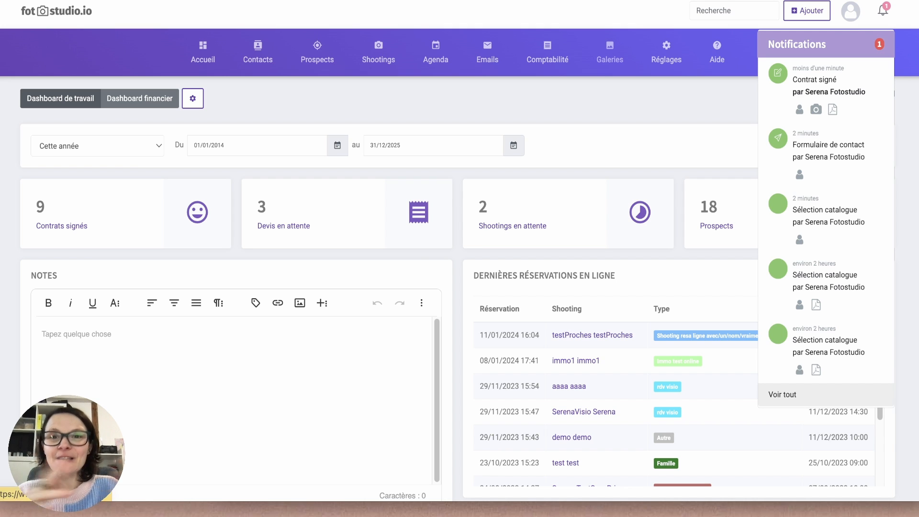
{"action": "left_click", "coordinate": [799, 109]}
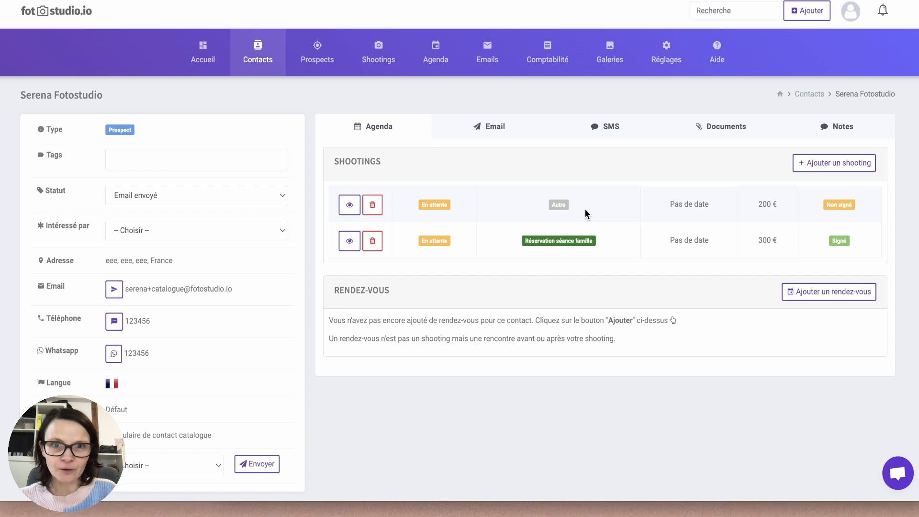
Step: Open the client's "Réservation séance famille" shooting and set its status to "Confirmé"
{"action": "left_click", "coordinate": [349, 241]}
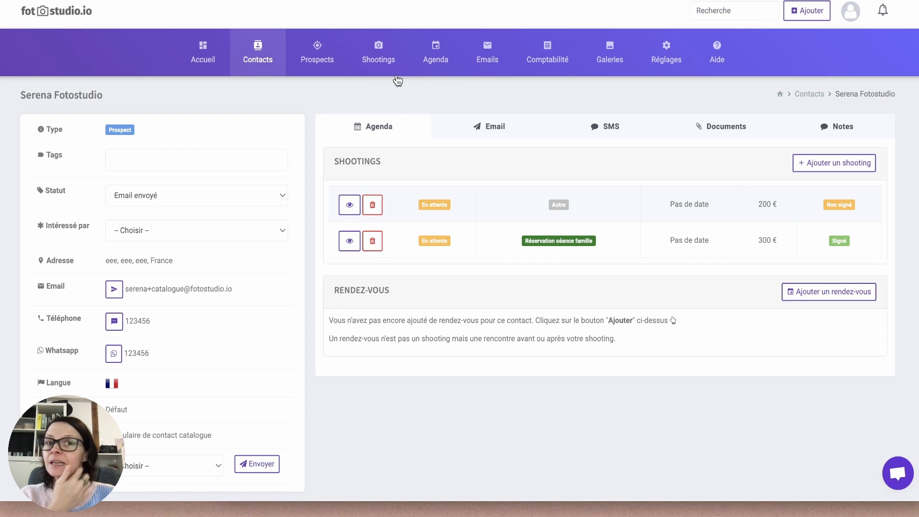
{"action": "mouse_move", "coordinate": [396, 72]}
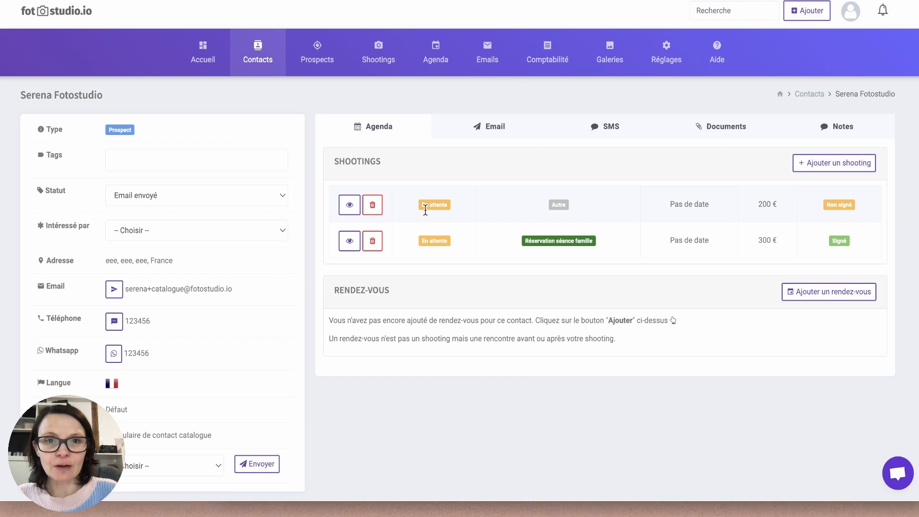
{"action": "left_click", "coordinate": [350, 240]}
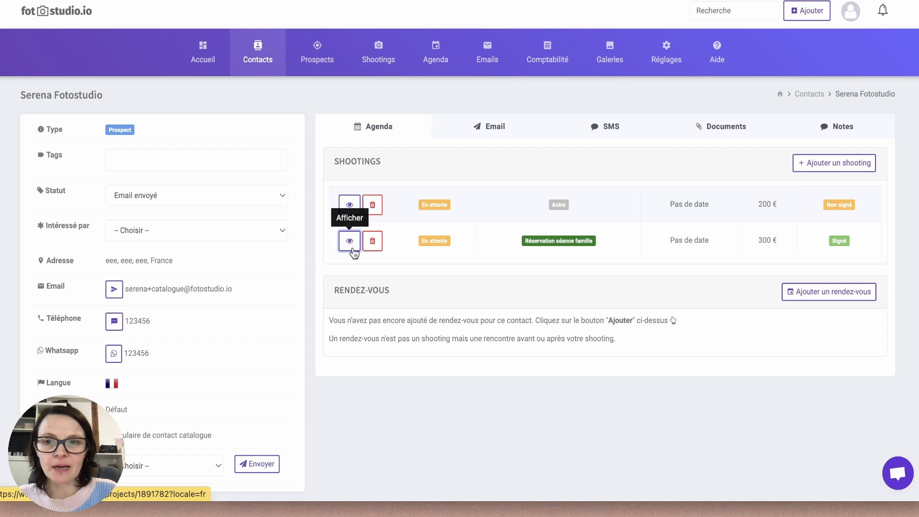
{"action": "left_click", "coordinate": [193, 171]}
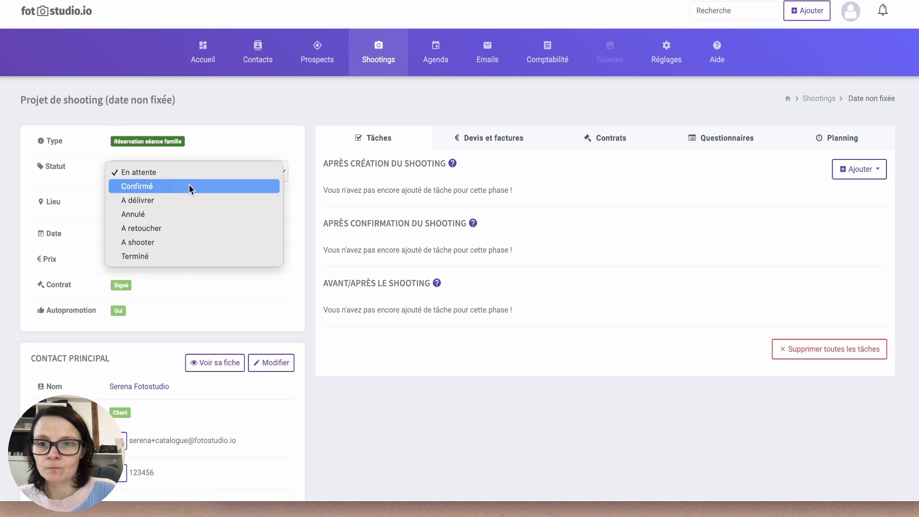
{"action": "left_click", "coordinate": [188, 185]}
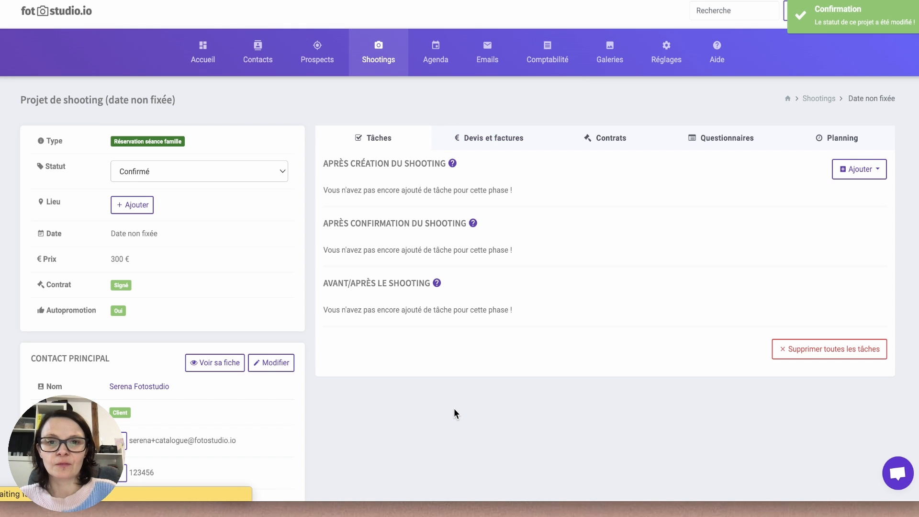
Step: Edit the shooting and set its start and end dates to 20/03/2024
{"action": "scroll", "coordinate": [503, 369], "scroll_direction": "down", "scroll_amount": 1}
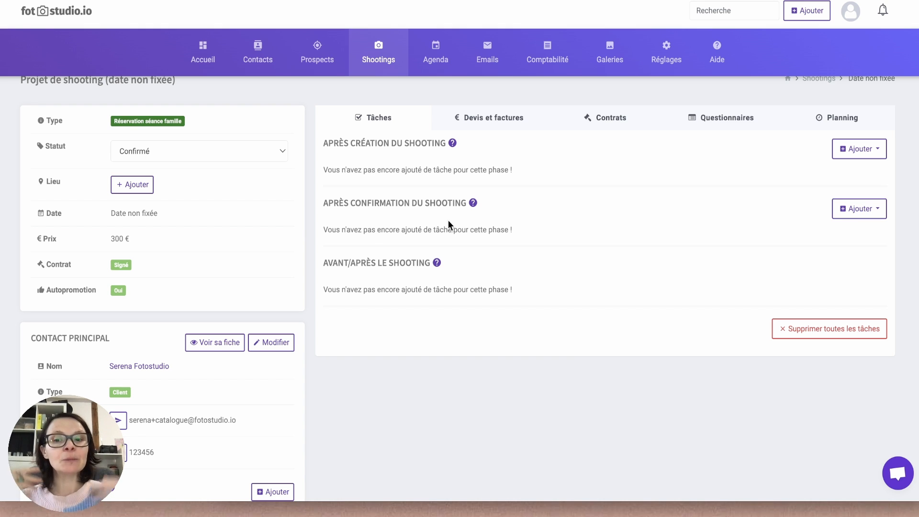
{"action": "scroll", "coordinate": [197, 319], "scroll_direction": "down", "scroll_amount": 2}
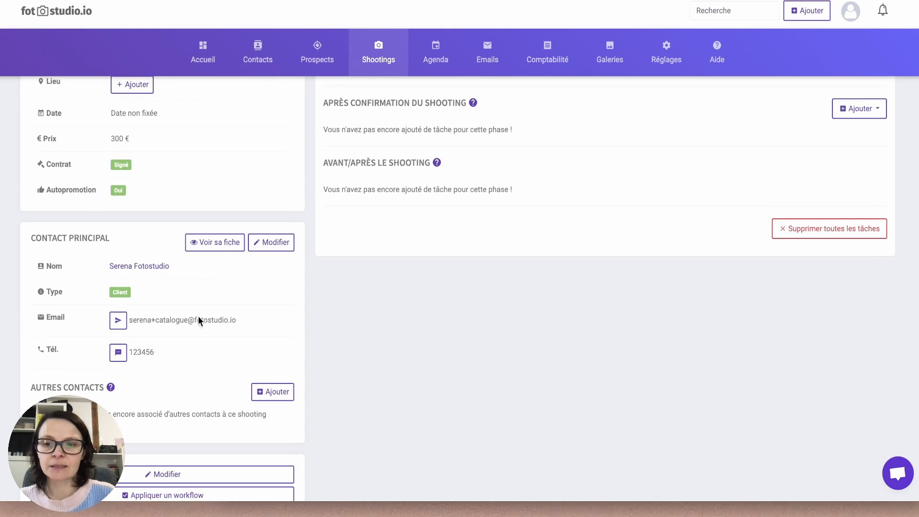
{"action": "scroll", "coordinate": [198, 319], "scroll_direction": "down", "scroll_amount": 2}
{"action": "left_click", "coordinate": [191, 382]}
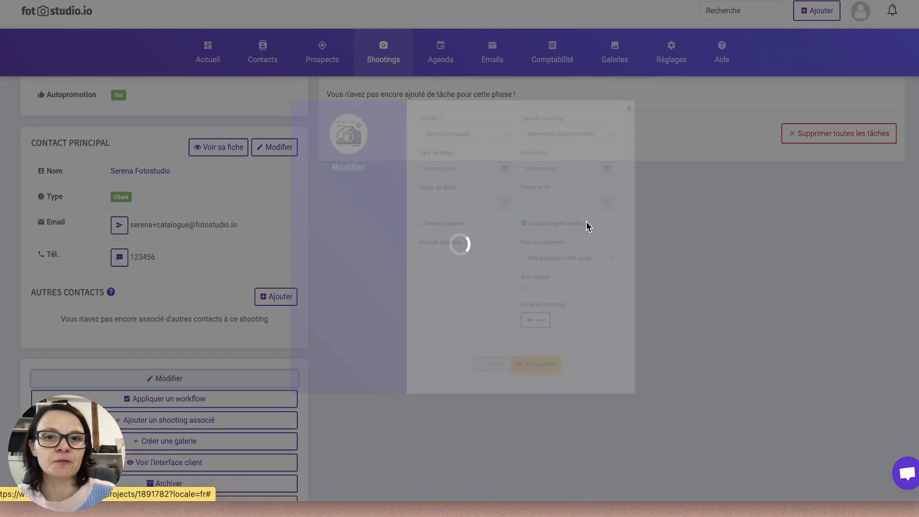
{"action": "left_click", "coordinate": [457, 141]}
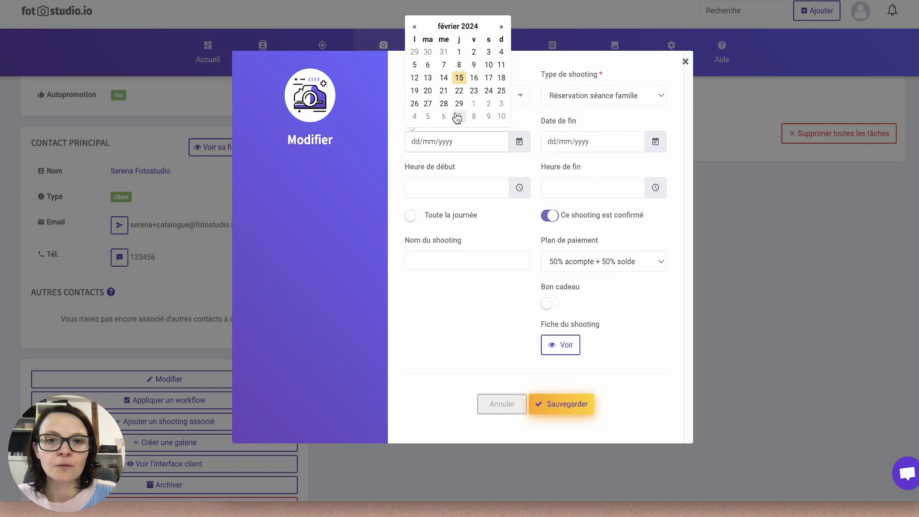
{"action": "left_click", "coordinate": [501, 26]}
{"action": "left_click", "coordinate": [444, 90]}
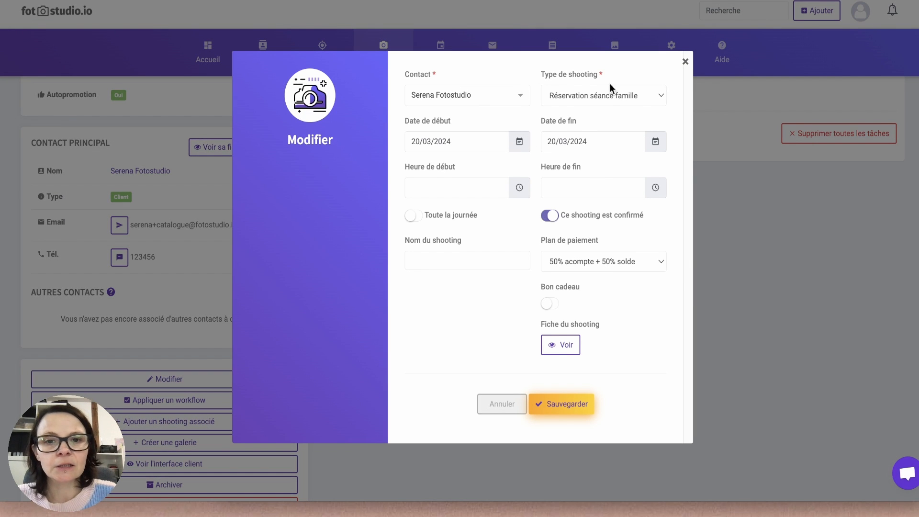
Step: Set the shooting's start time to 10:00 and end time to 11:00, and save the changes
{"action": "left_click", "coordinate": [498, 188]}
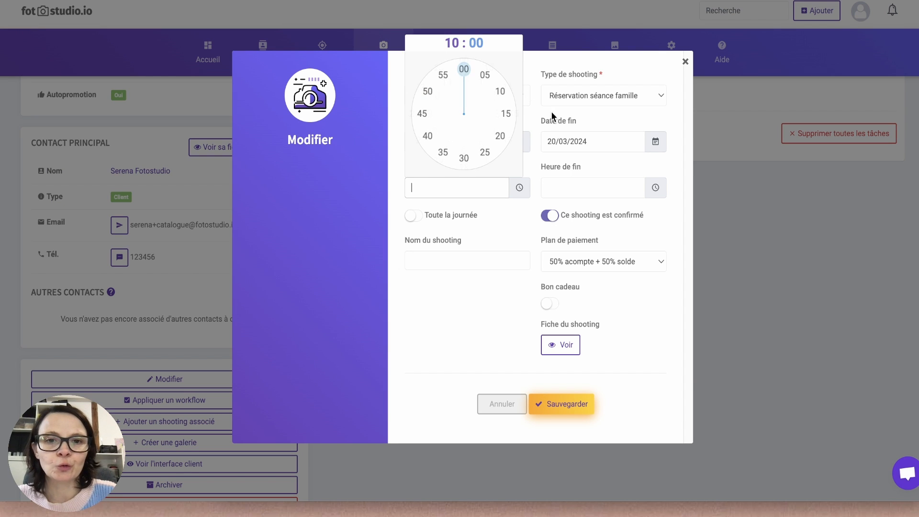
{"action": "left_click", "coordinate": [464, 70]}
{"action": "left_click", "coordinate": [606, 188]}
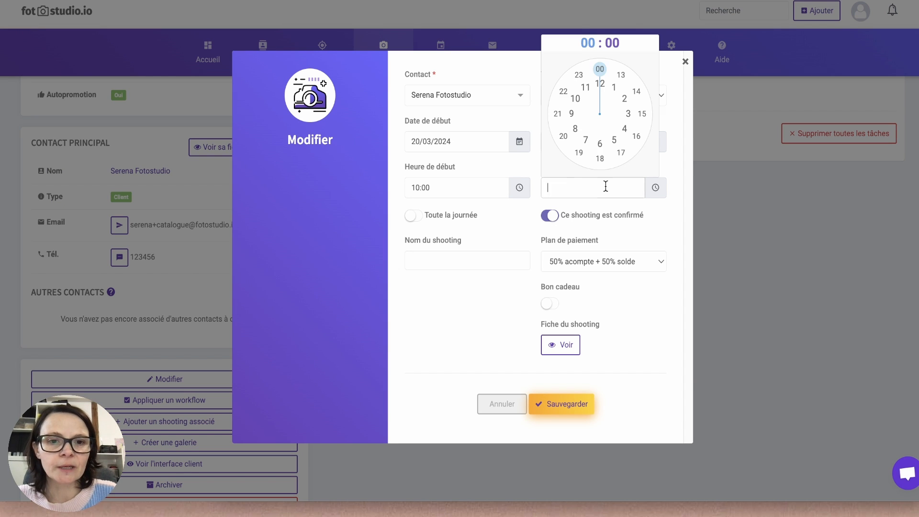
{"action": "left_click", "coordinate": [585, 88]}
{"action": "left_click", "coordinate": [600, 69]}
{"action": "left_click", "coordinate": [581, 406]}
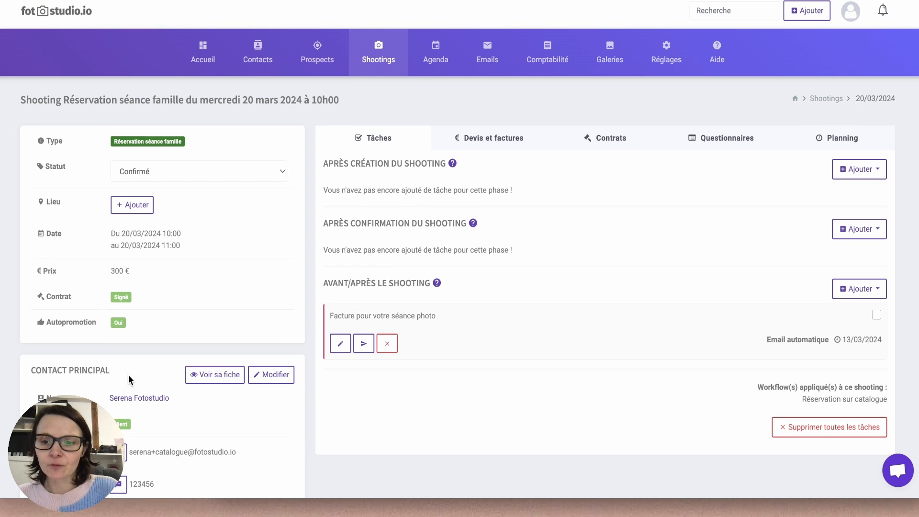
Step: Open the main contact's record and delete both shootings, "Autre" and "Réservation séance famille", confirming each deletion
{"action": "left_click", "coordinate": [143, 397]}
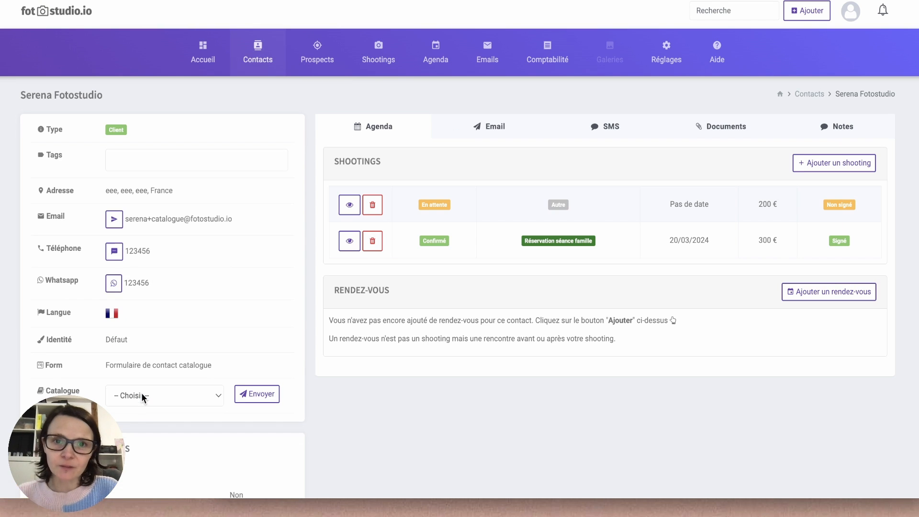
{"action": "left_click", "coordinate": [373, 205]}
{"action": "left_click", "coordinate": [472, 295]}
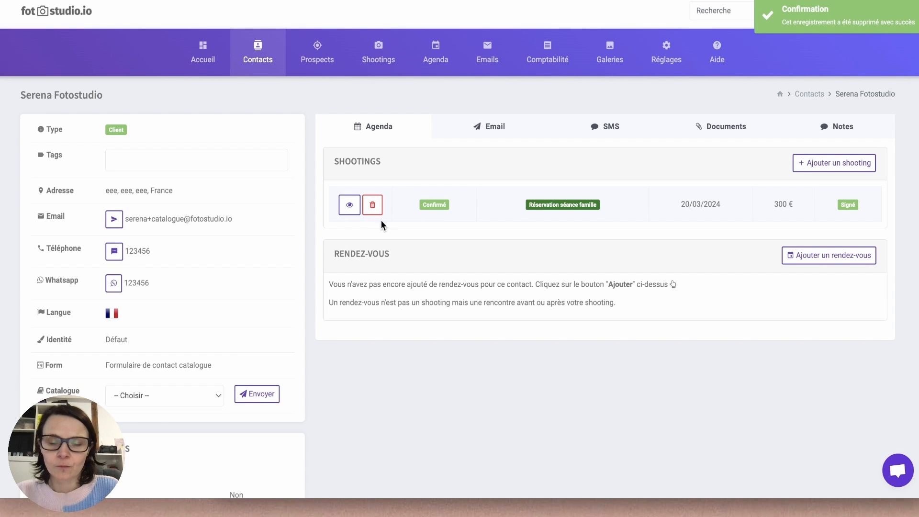
{"action": "left_click", "coordinate": [373, 207]}
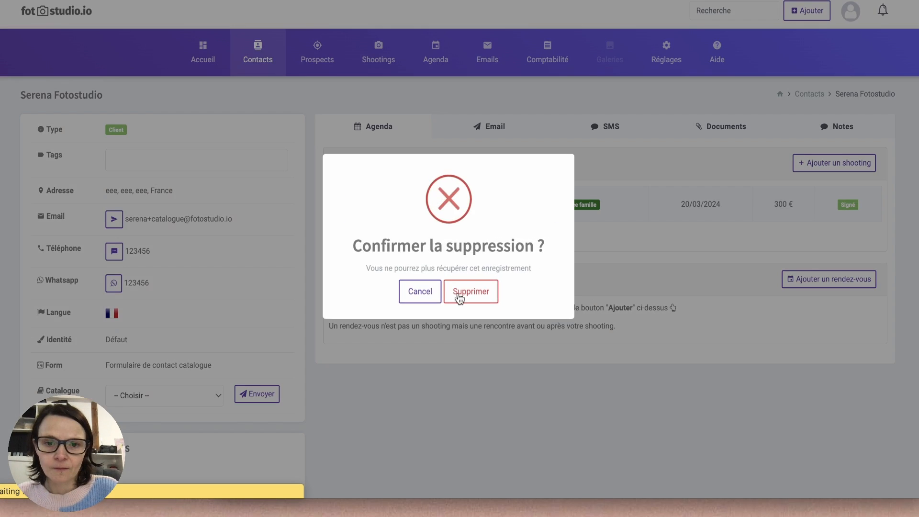
{"action": "left_click", "coordinate": [474, 295]}
Step: Select the "Réservation séance catalogue" catalogue on the contact's record and email its link to the contact with the default message
{"action": "mouse_move", "coordinate": [355, 63]}
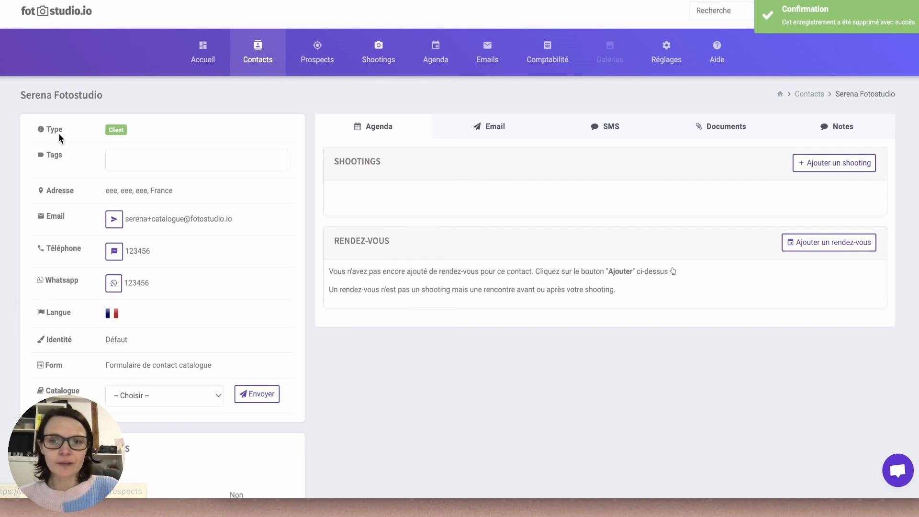
{"action": "scroll", "coordinate": [97, 296], "scroll_direction": "down", "scroll_amount": 1}
{"action": "scroll", "coordinate": [183, 368], "scroll_direction": "up", "scroll_amount": 1}
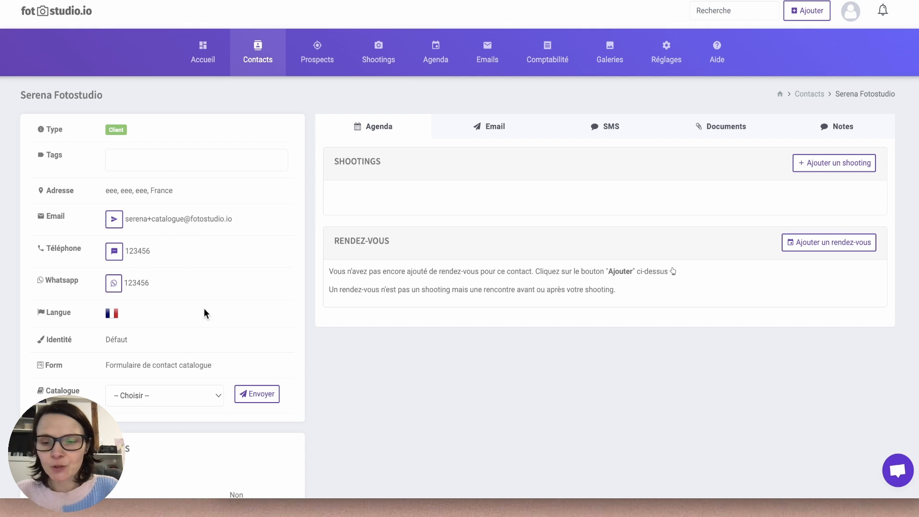
{"action": "scroll", "coordinate": [334, 271], "scroll_direction": "down", "scroll_amount": 1}
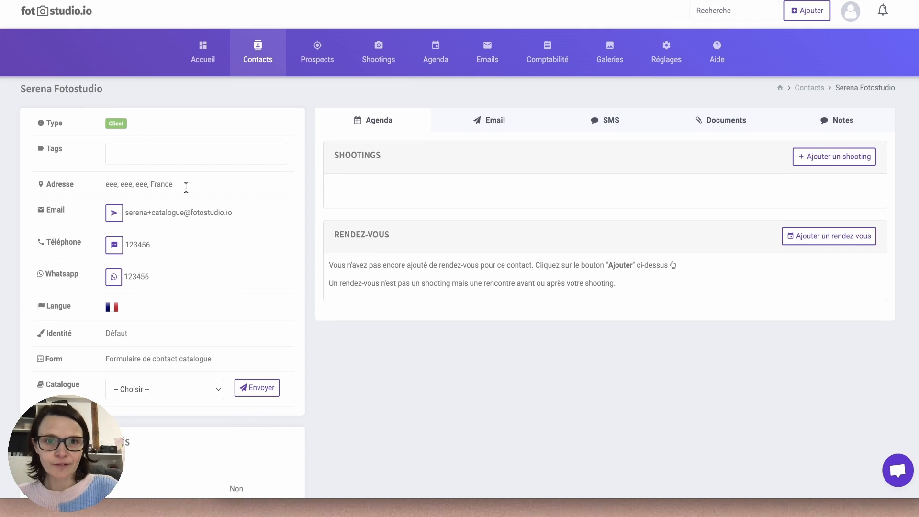
{"action": "left_click", "coordinate": [166, 389]}
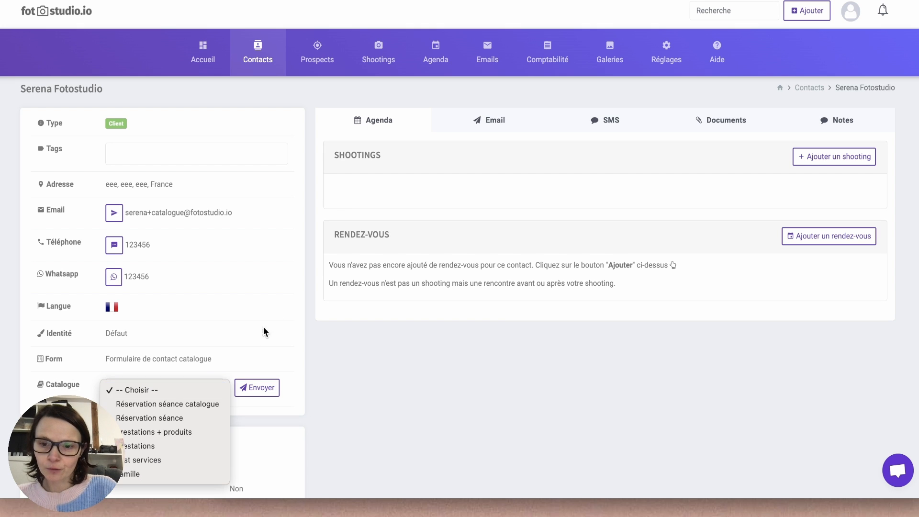
{"action": "left_click", "coordinate": [165, 402]}
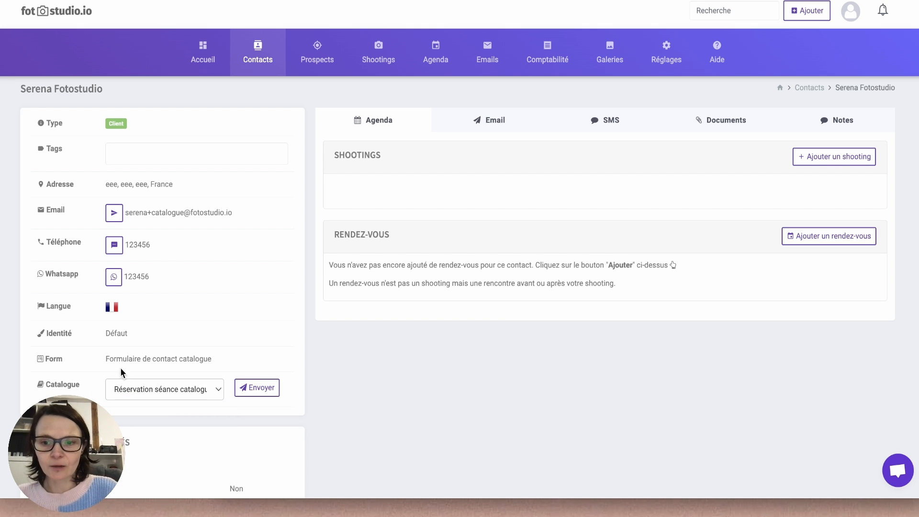
{"action": "left_click", "coordinate": [257, 388]}
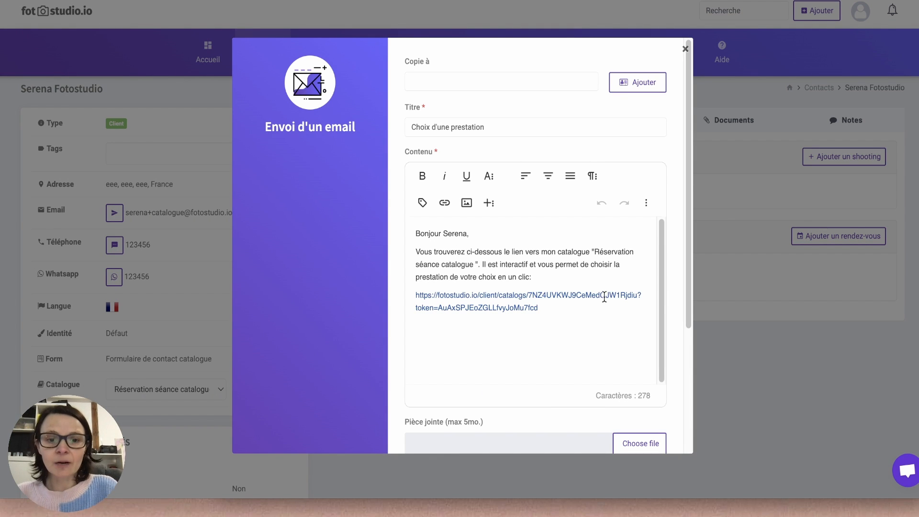
{"action": "scroll", "coordinate": [548, 421], "scroll_direction": "down", "scroll_amount": 4}
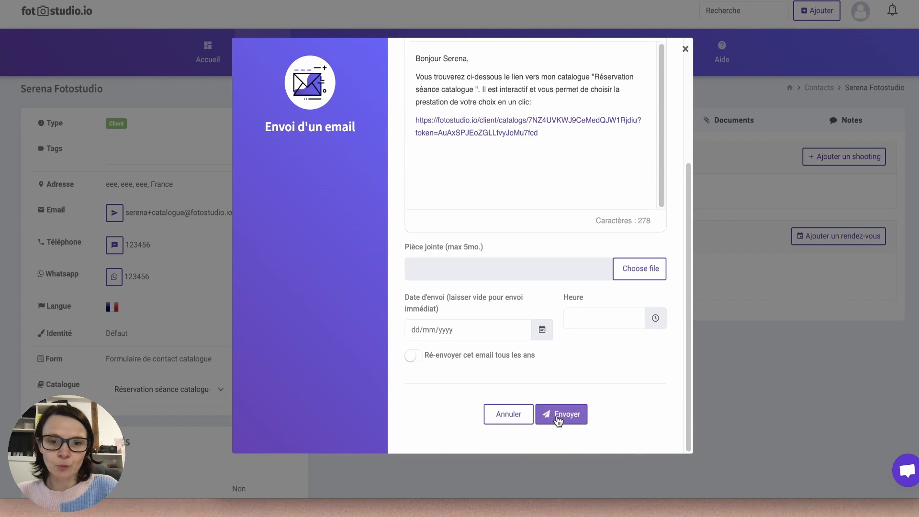
{"action": "left_click", "coordinate": [558, 414]}
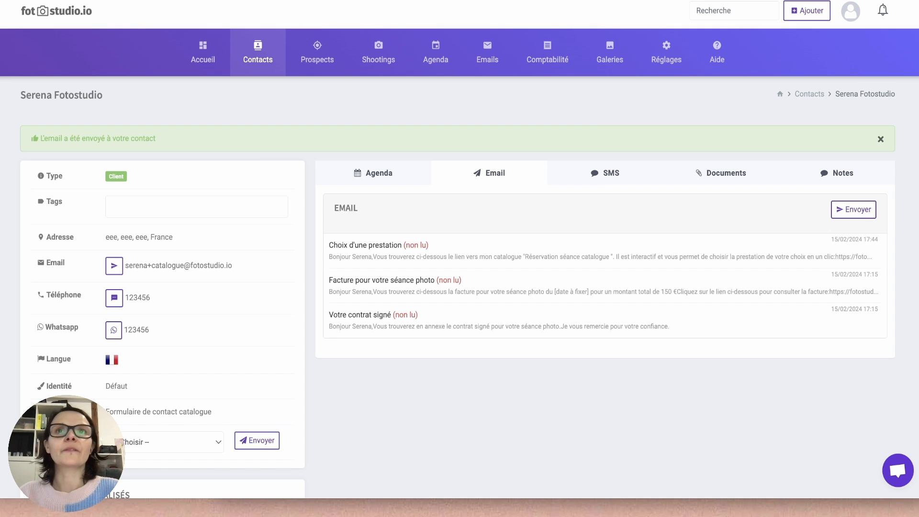
Step: Open the client's catalogue link in a new browser tab and choose Tarif2 at 300 € under "Réservation séance famille"
{"action": "key", "text": "super+t"}
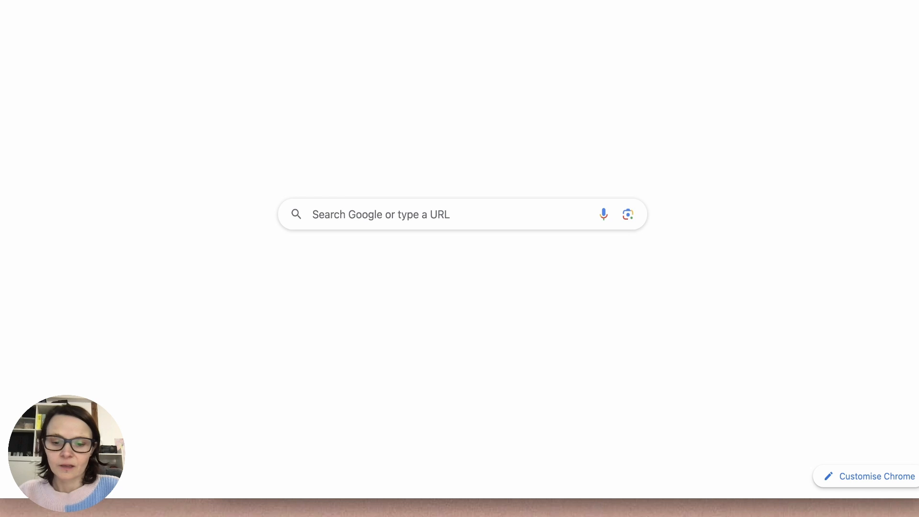
{"action": "key", "text": "super+v"}
{"action": "key", "text": "Return"}
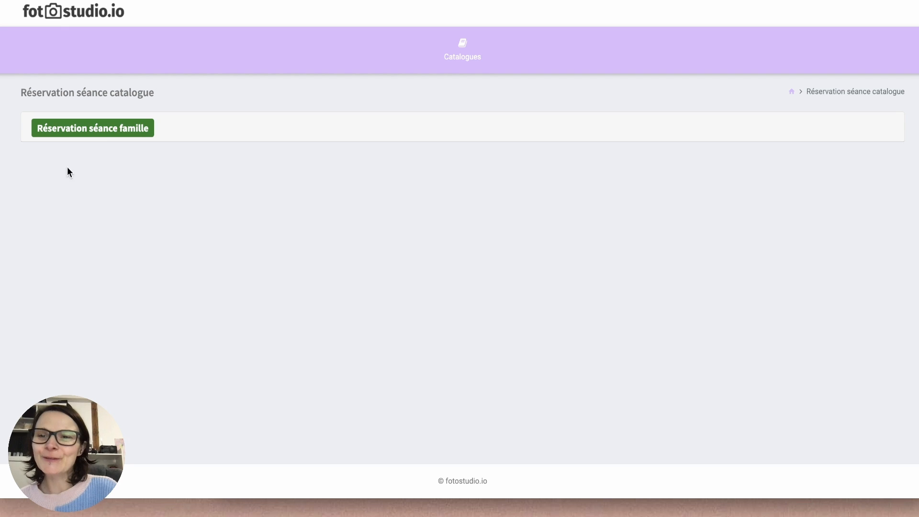
{"action": "left_click", "coordinate": [99, 134]}
{"action": "scroll", "coordinate": [445, 225], "scroll_direction": "down", "scroll_amount": 2}
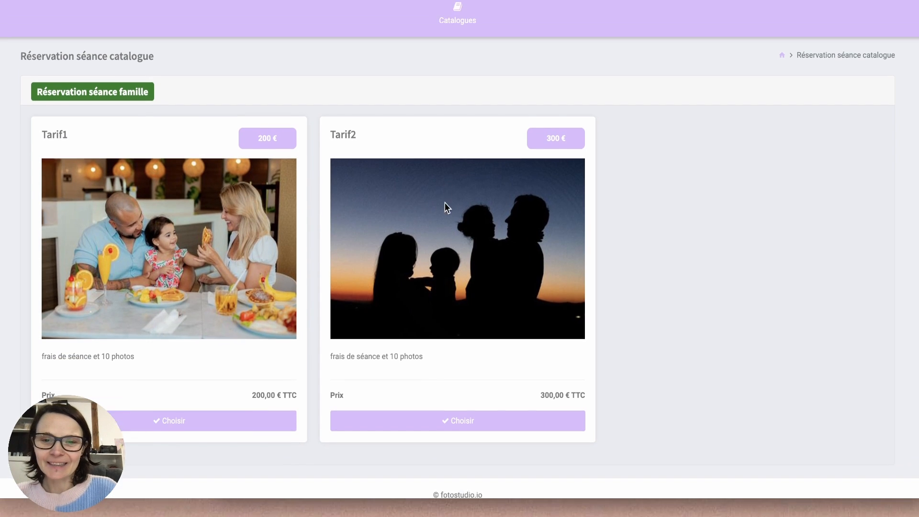
{"action": "left_click", "coordinate": [481, 406]}
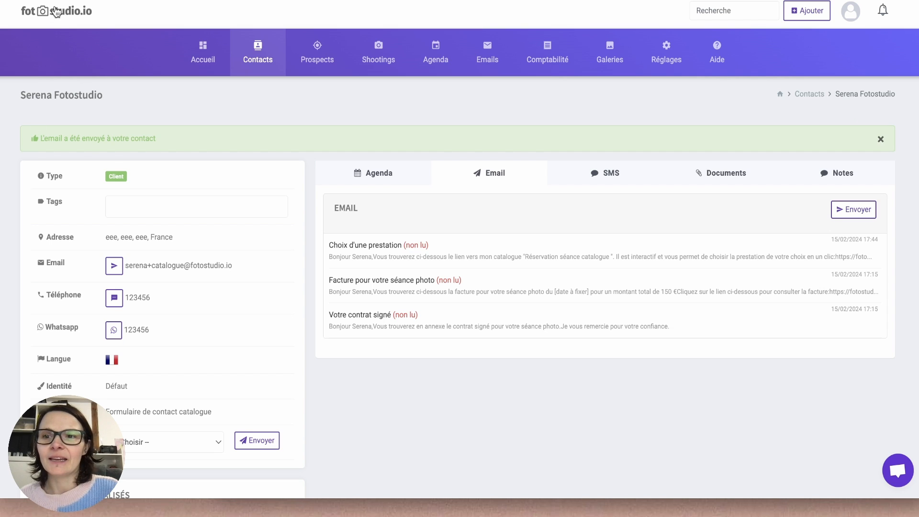
Step: From the dashboard's latest "Sélection catalogue" notification, open the contact's agenda and view the "Réservation séance famille" shooting
{"action": "left_click", "coordinate": [57, 12]}
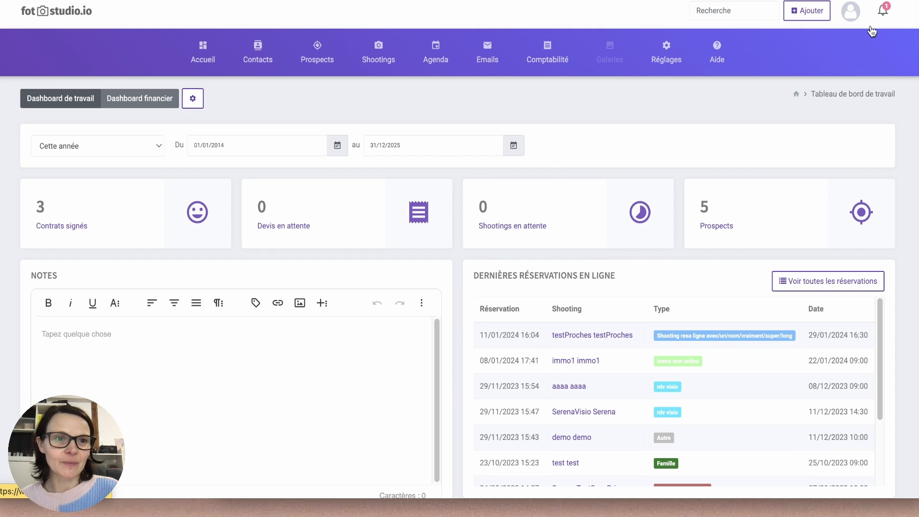
{"action": "left_click", "coordinate": [882, 11]}
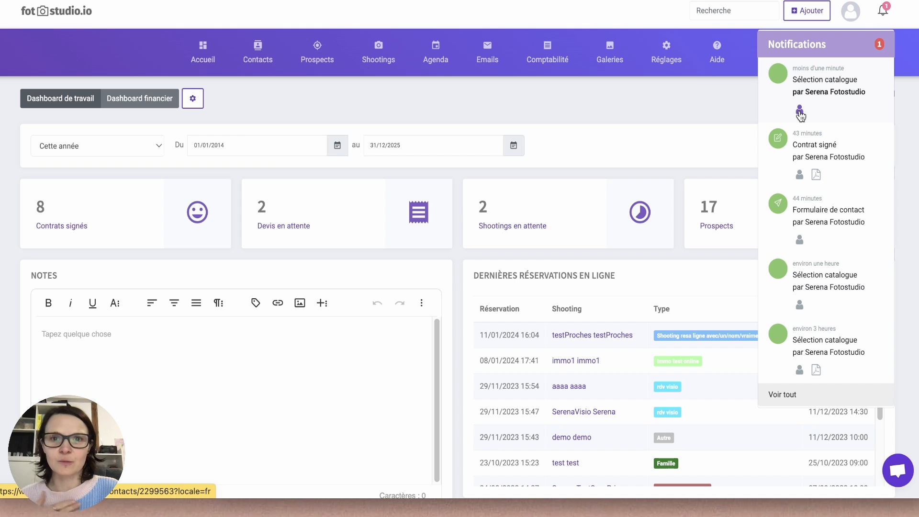
{"action": "left_click", "coordinate": [804, 113]}
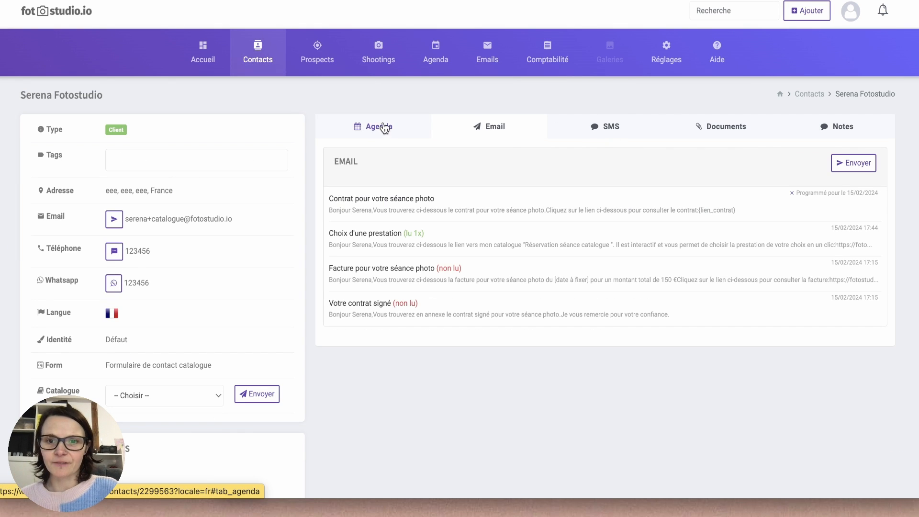
{"action": "left_click", "coordinate": [385, 127]}
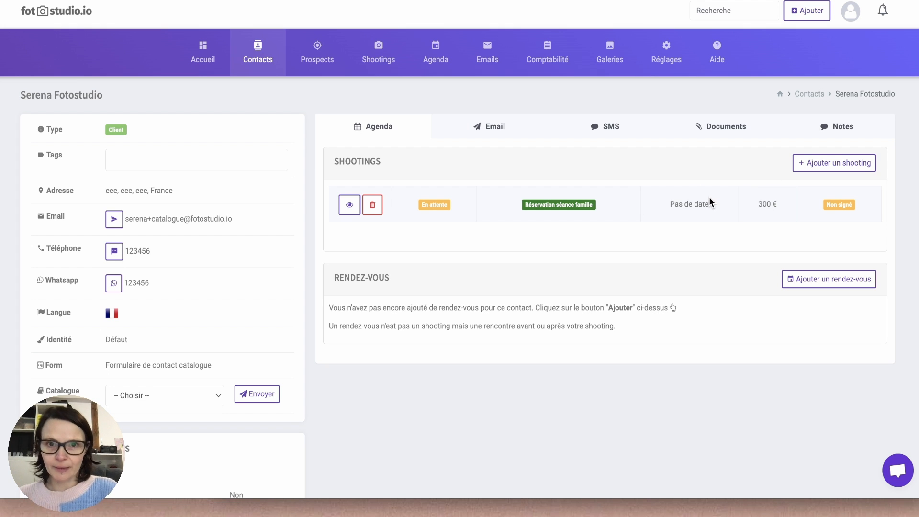
{"action": "left_click", "coordinate": [349, 204]}
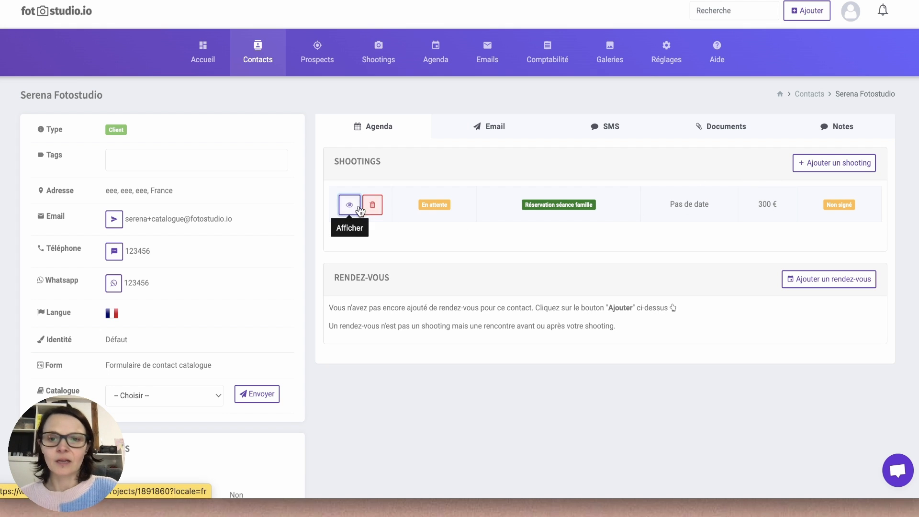